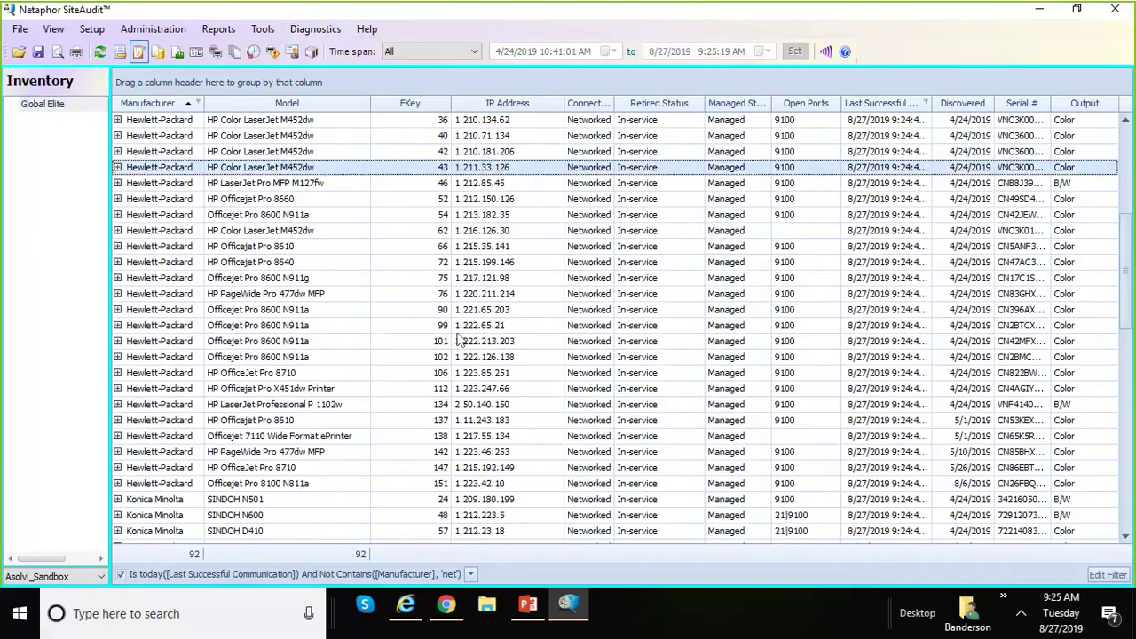
- Open Remote Device Diagnostics for the SHARP DX-2500N in the inventory and ping the device
scroll(1134, 180, "down", 5)
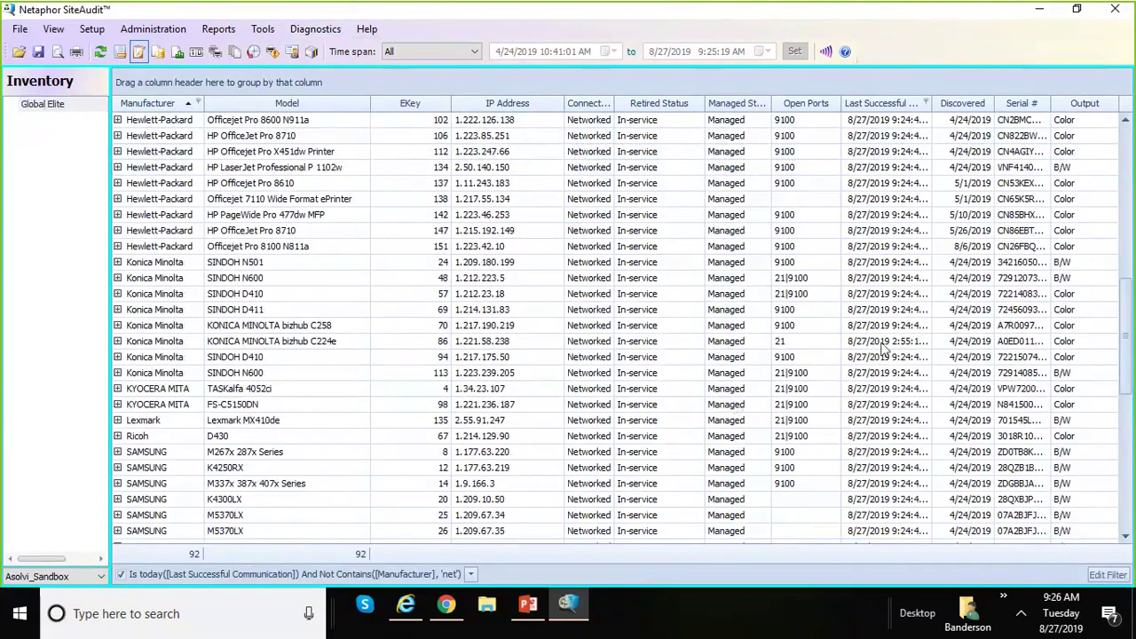
scroll(1131, 355, "down", 2)
scroll(1131, 355, "down", 3)
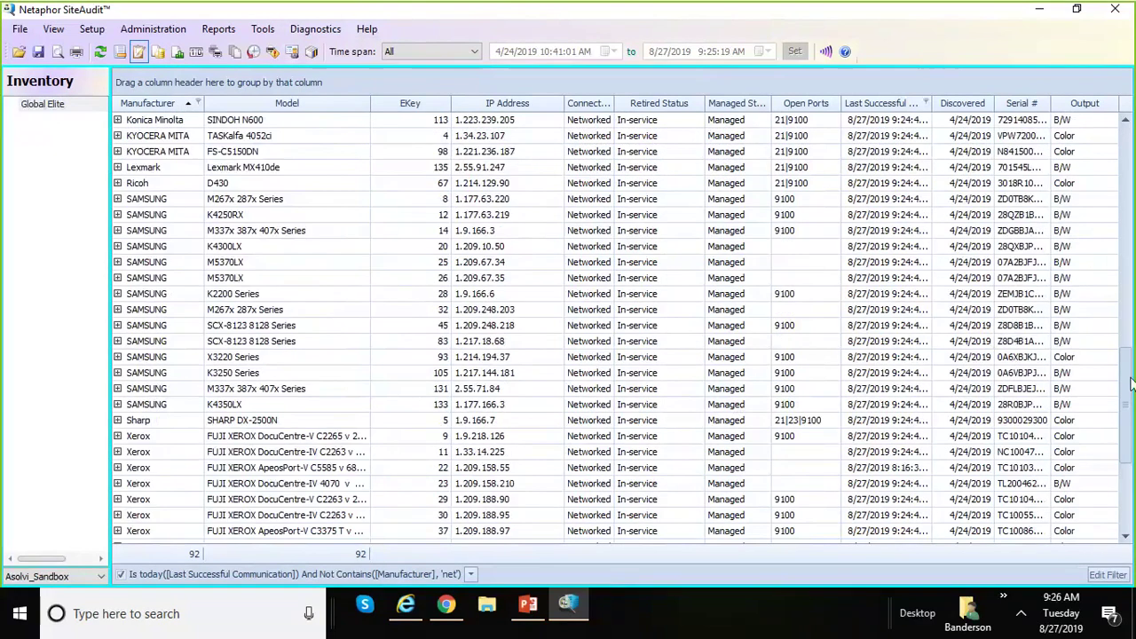
left_click(215, 422)
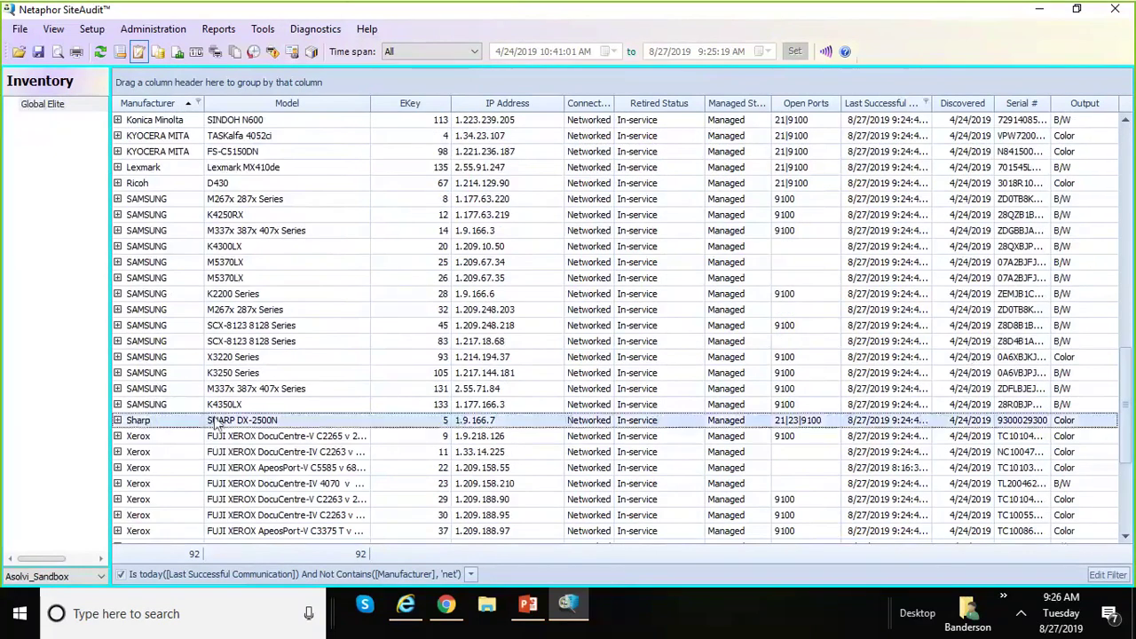
right_click(215, 423)
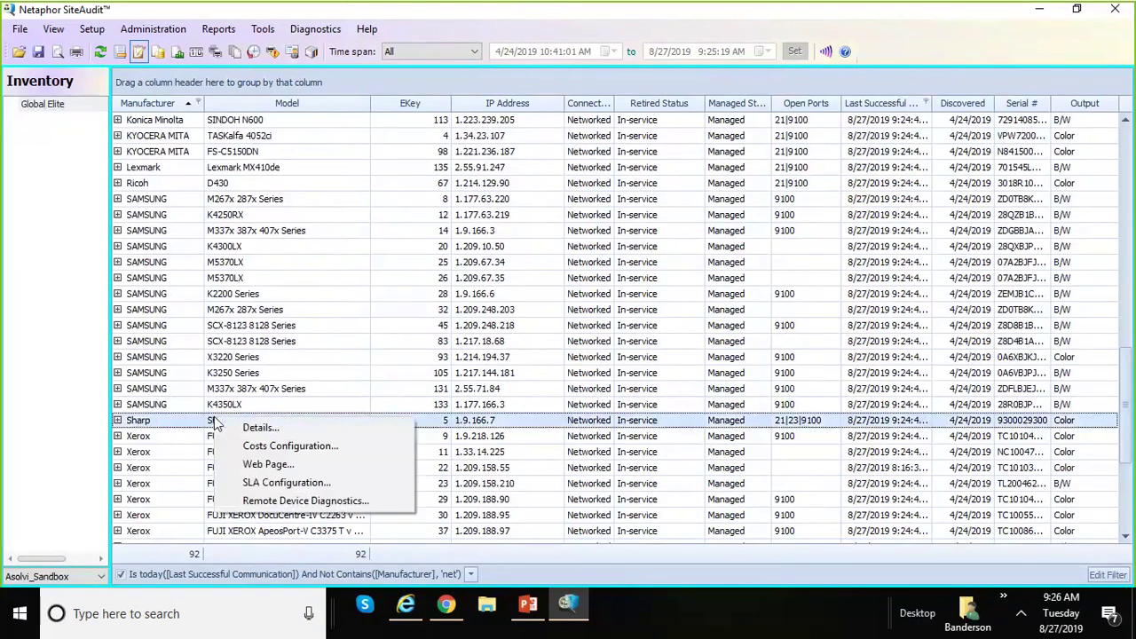
left_click(267, 500)
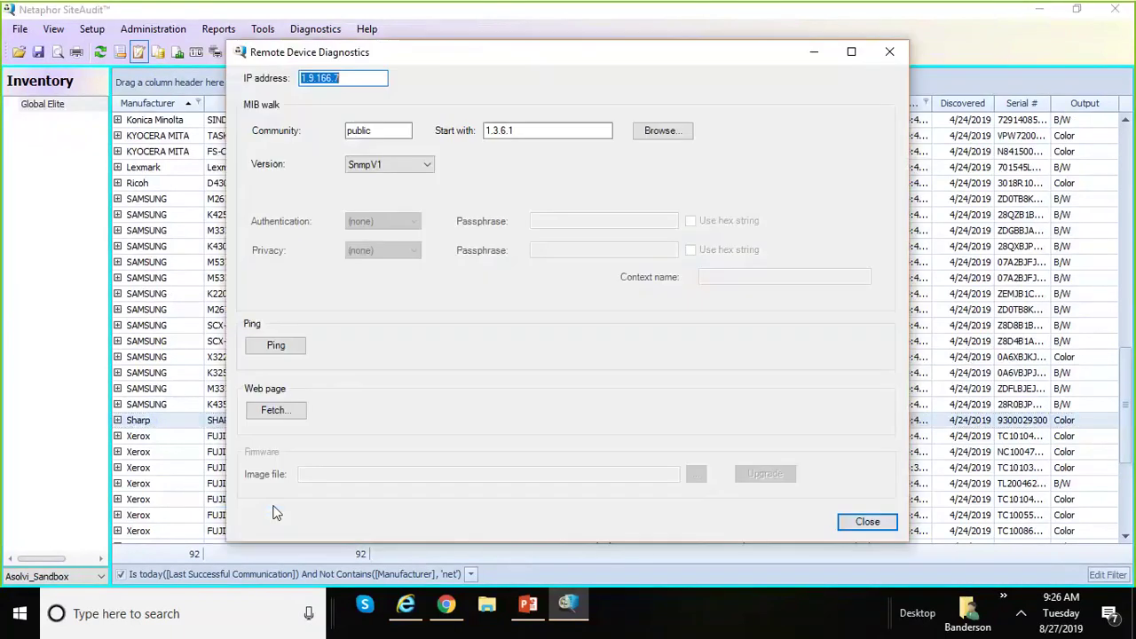
left_click(299, 352)
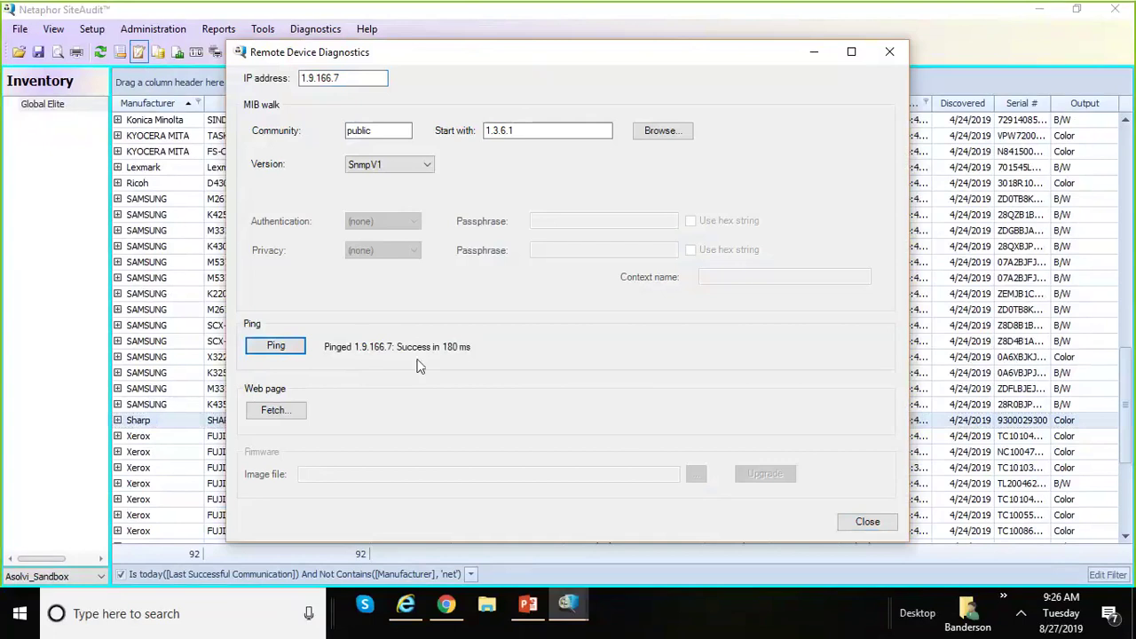
- Fetch the Sharp printer's web page, declining the certificate installation, and open its Status page
left_click(294, 424)
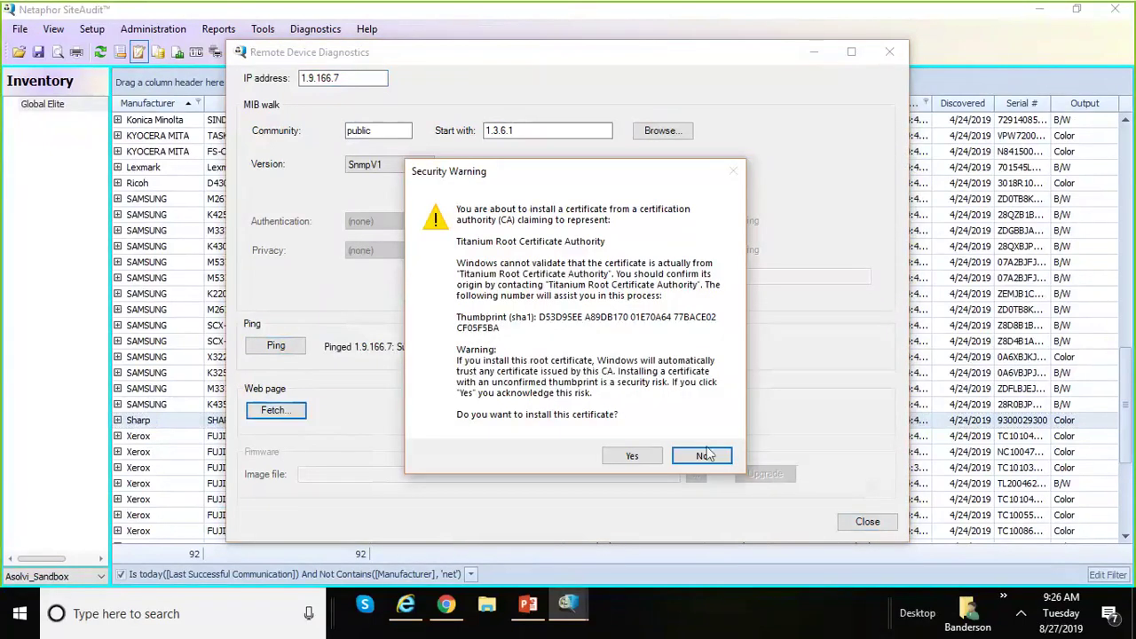
left_click(706, 453)
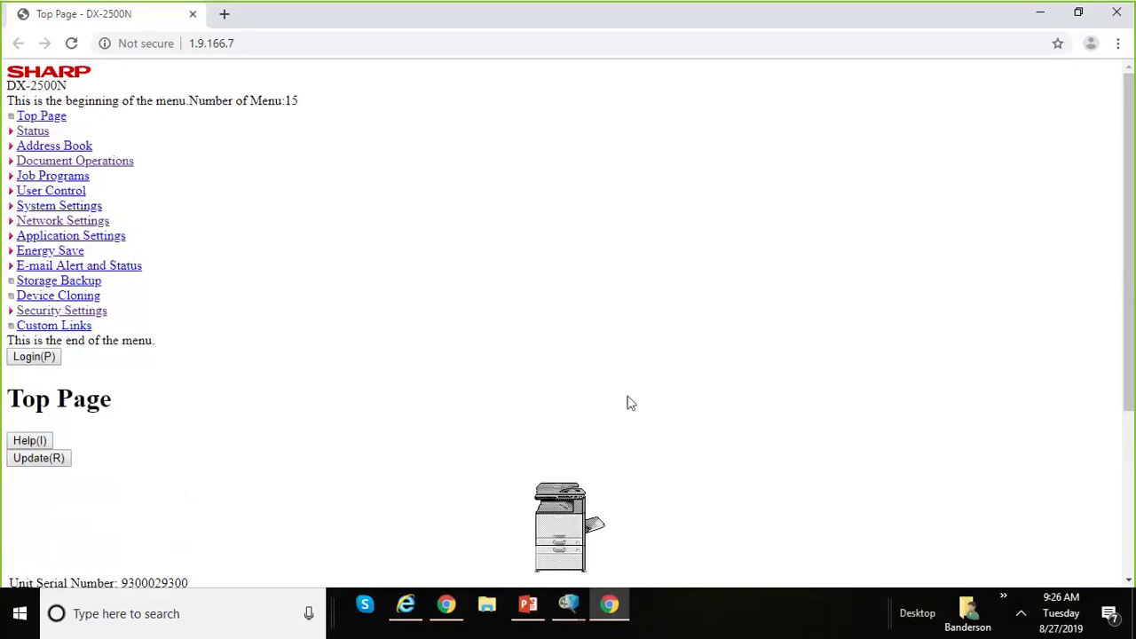
left_click(39, 135)
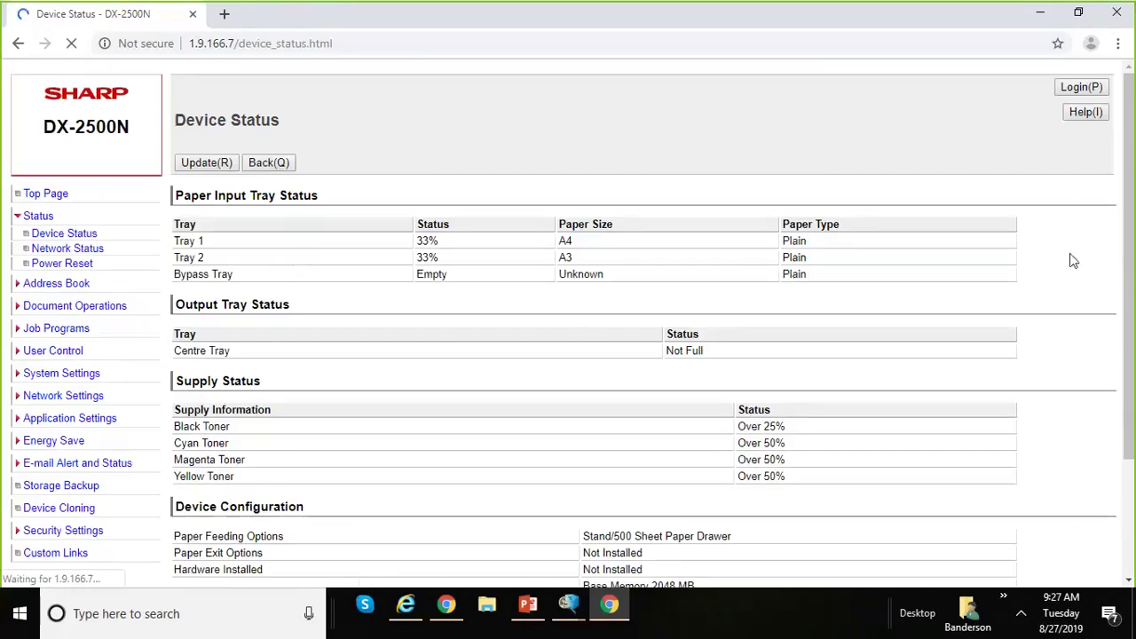
left_click_drag(1123, 220, 1133, 338)
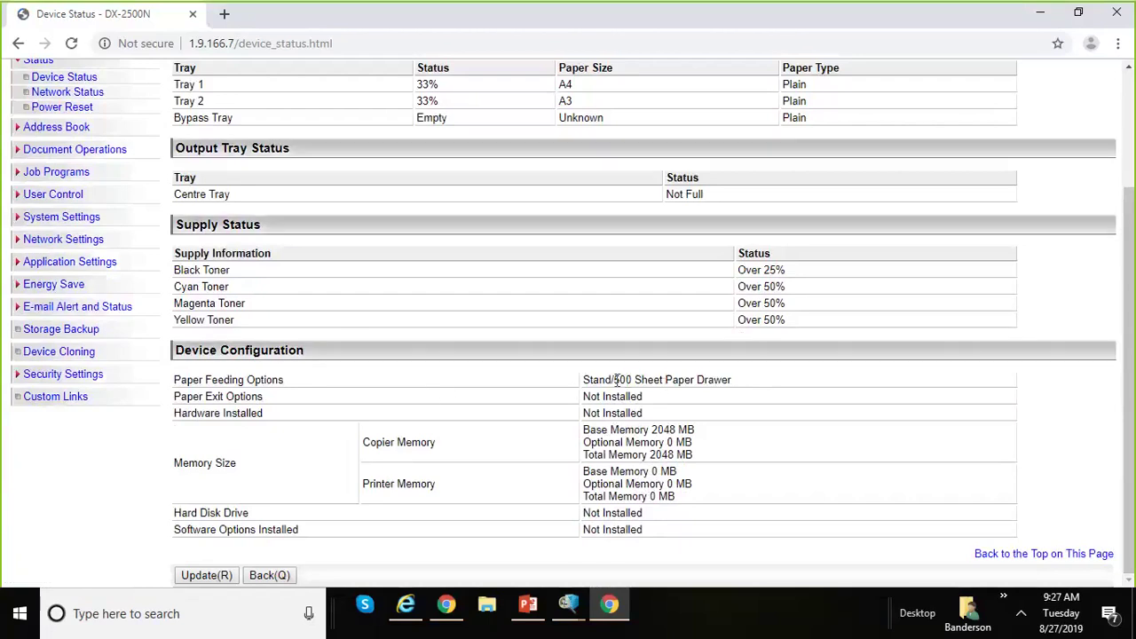
left_click_drag(613, 380, 733, 384)
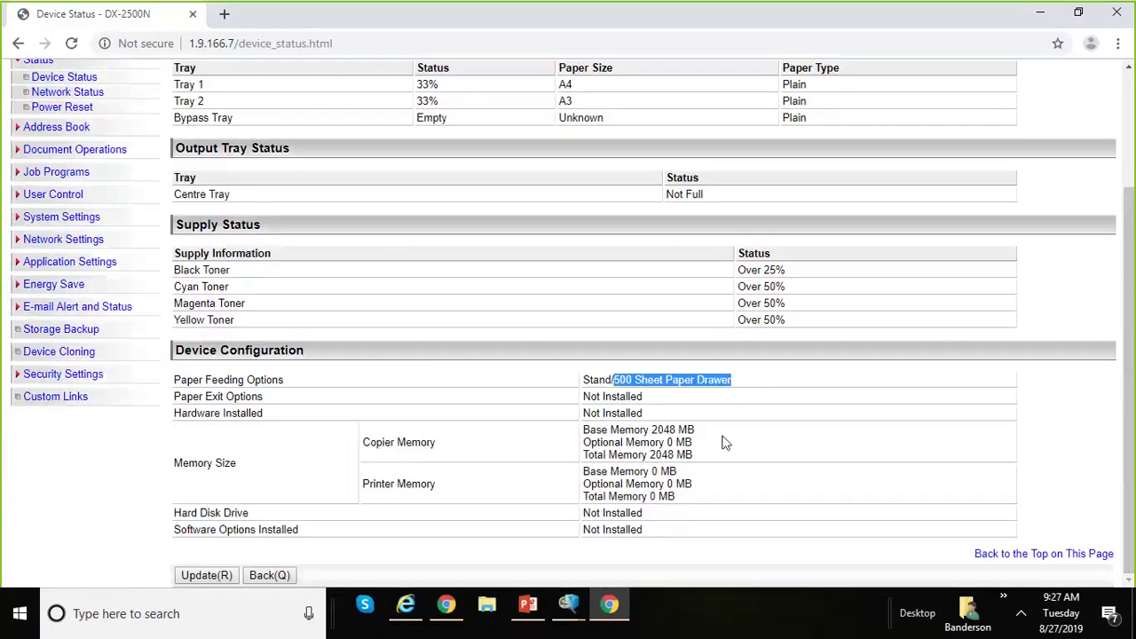
left_click(649, 513)
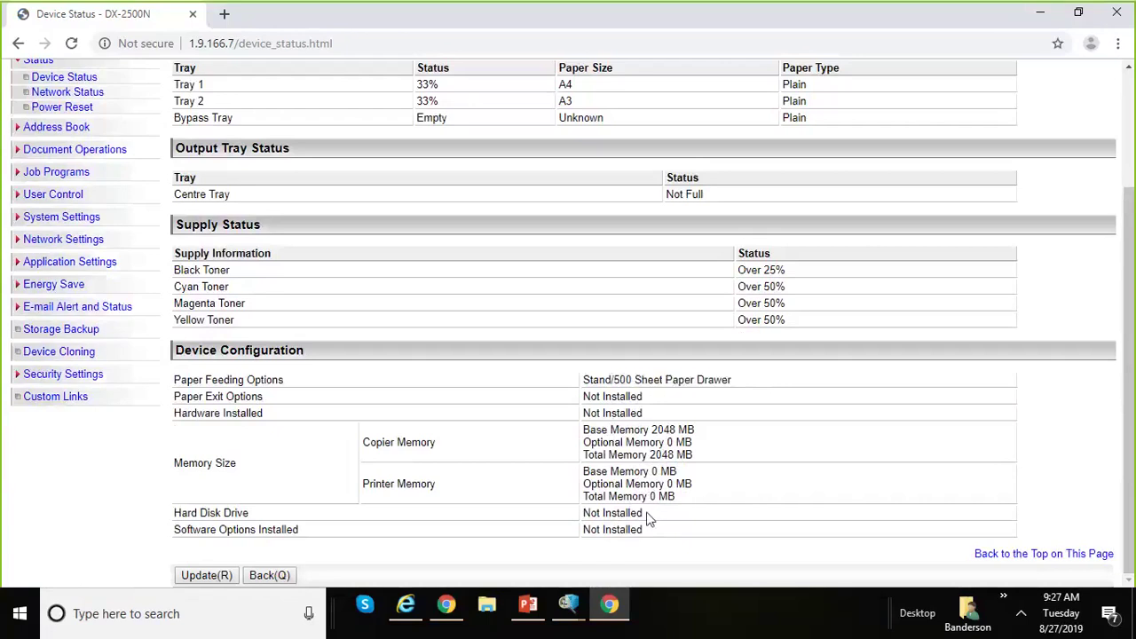
left_click_drag(648, 514, 578, 514)
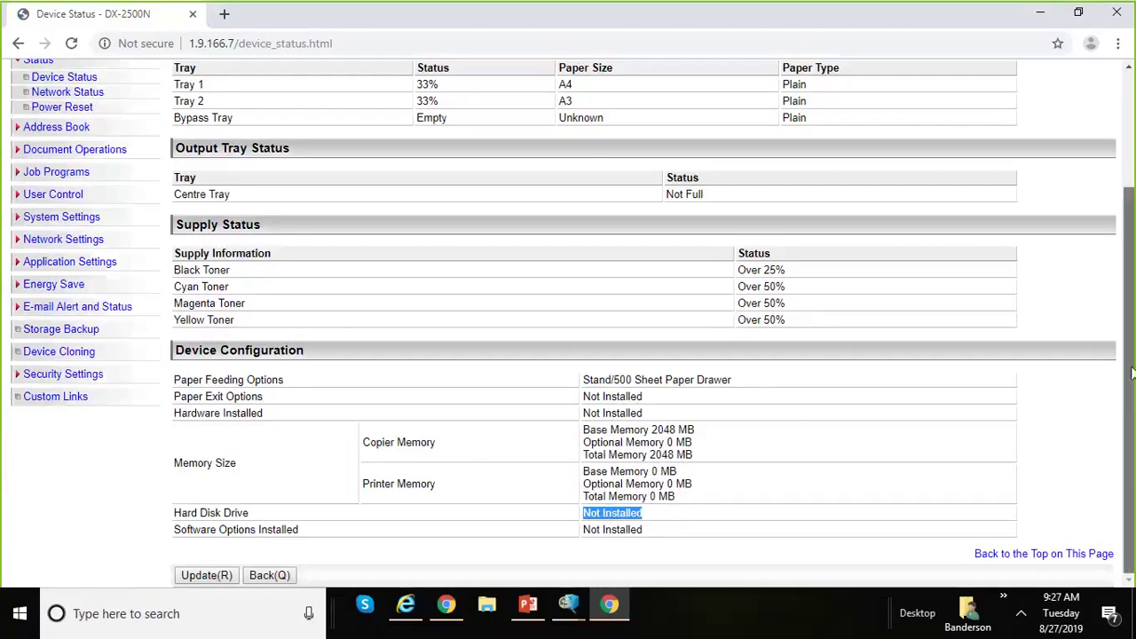
left_click_drag(1133, 371, 1128, 259)
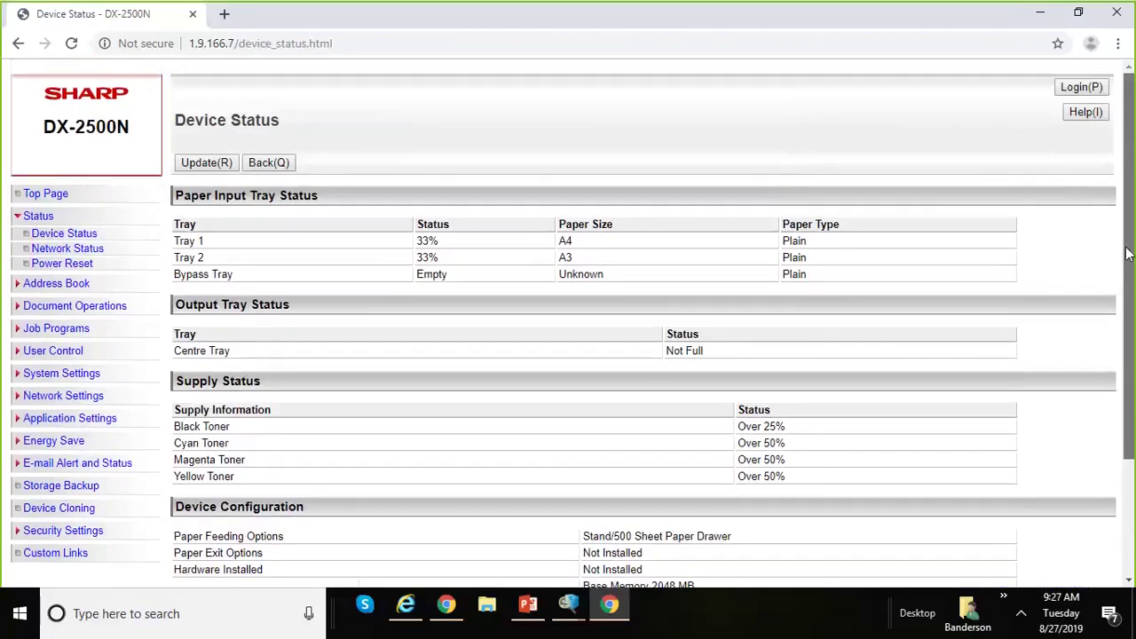
left_click_drag(1127, 255, 1128, 98)
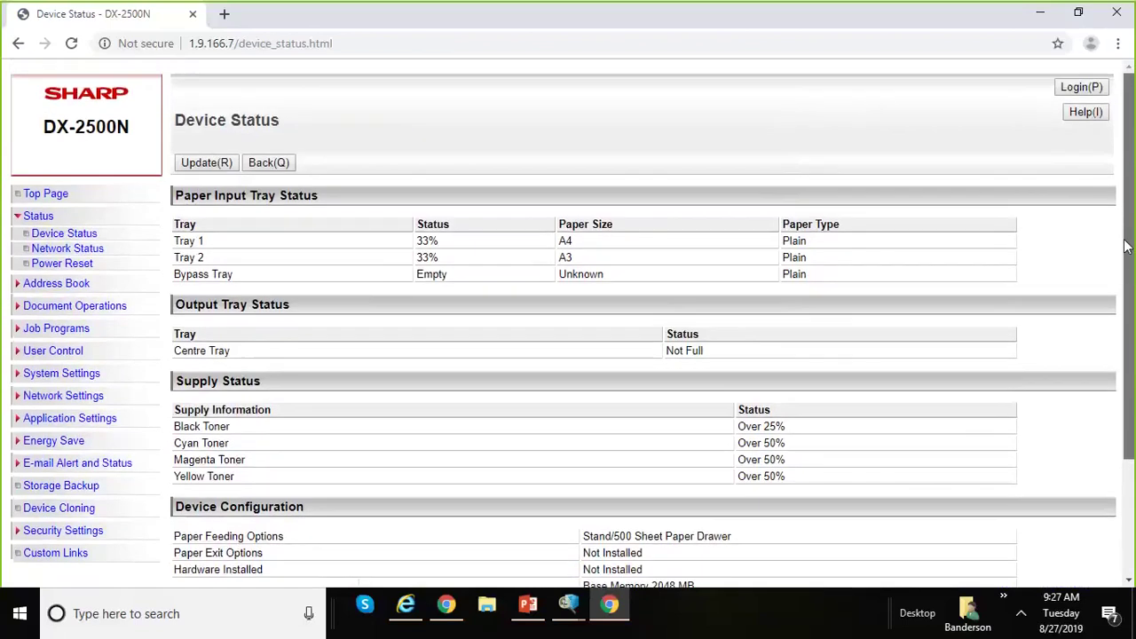
left_click(1119, 18)
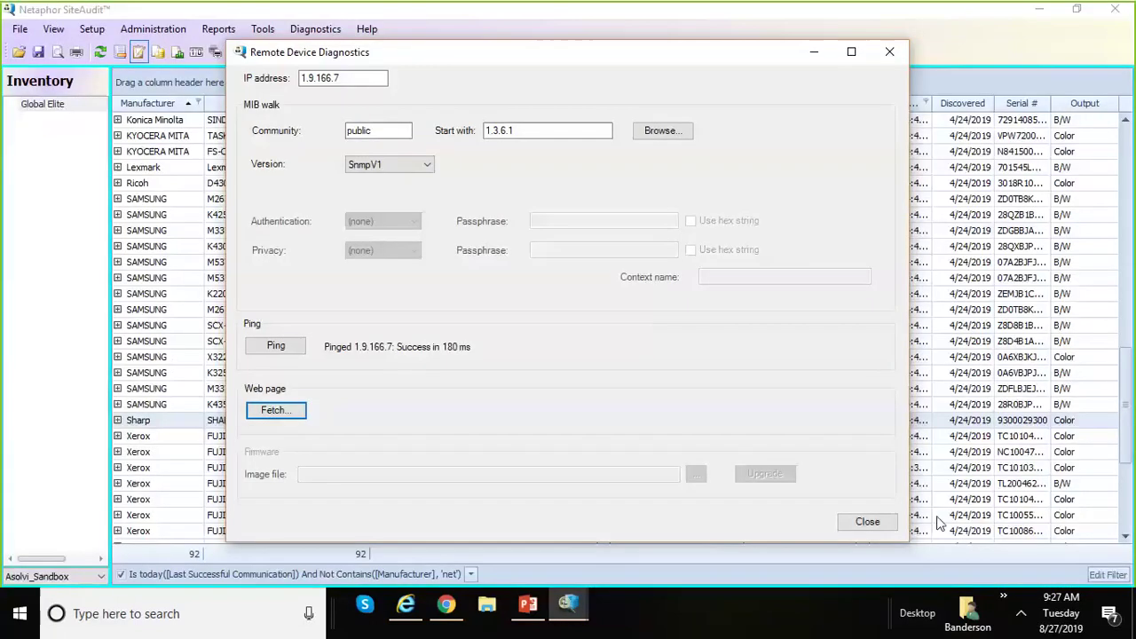
left_click(891, 526)
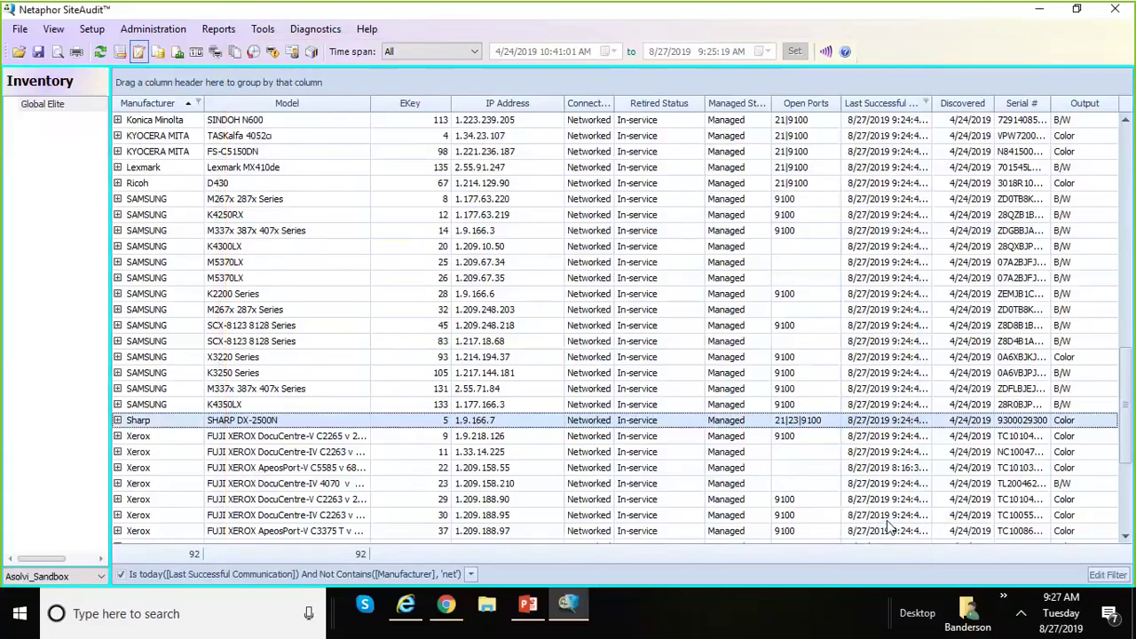
- Open Remote Device Diagnostics for the Canon iR2530 in the inventory and ping the device
left_click_drag(1129, 449, 1132, 240)
left_click(251, 296)
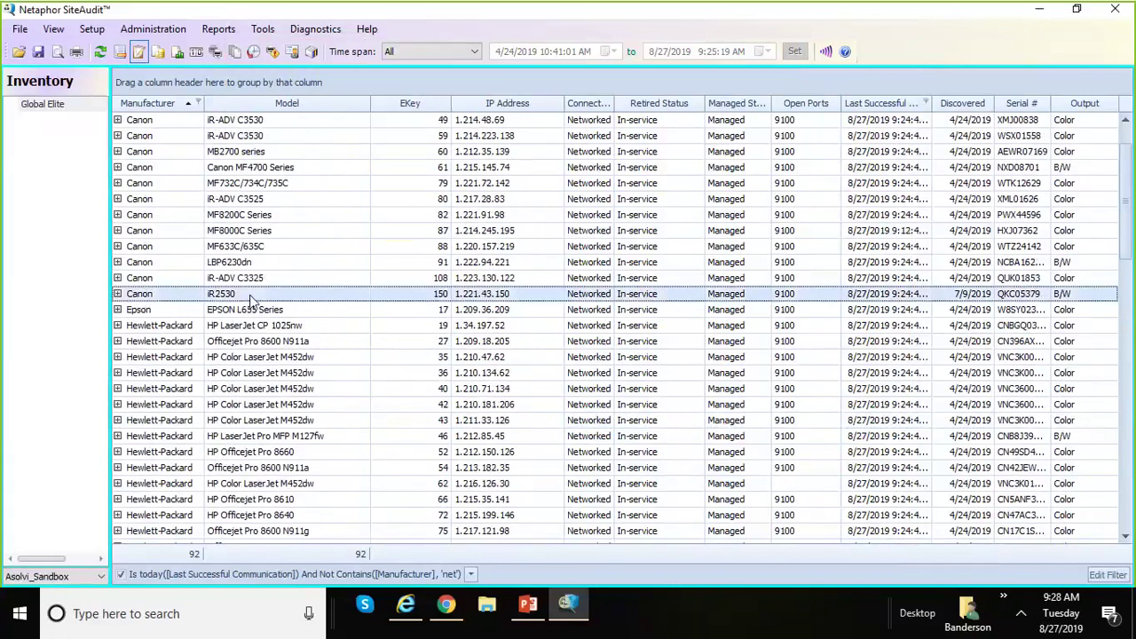
right_click(251, 303)
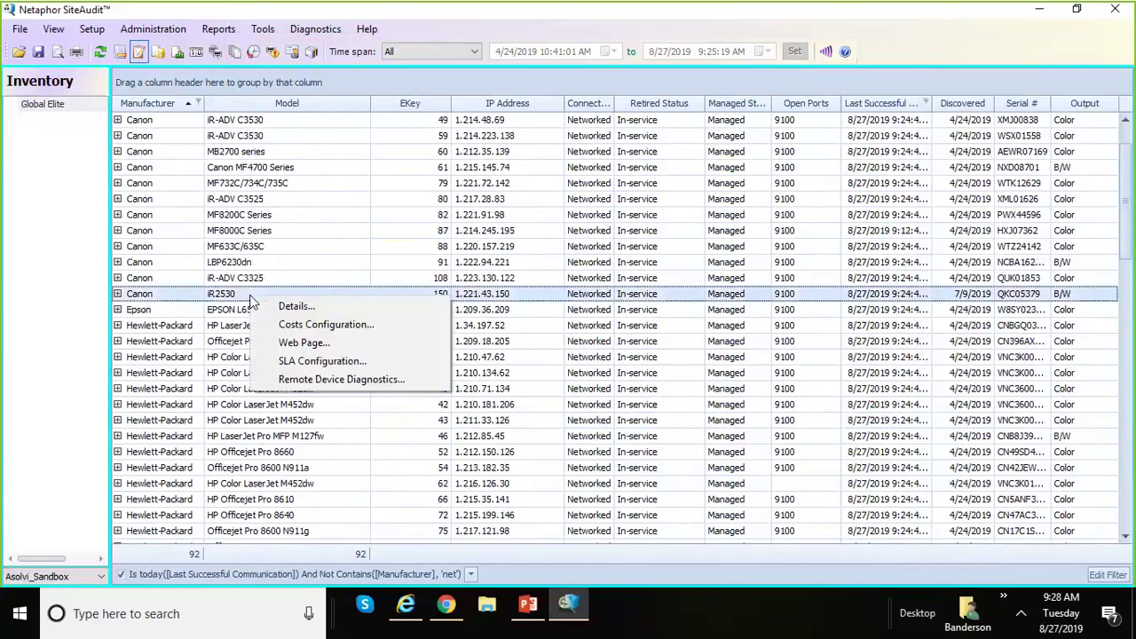
left_click(304, 382)
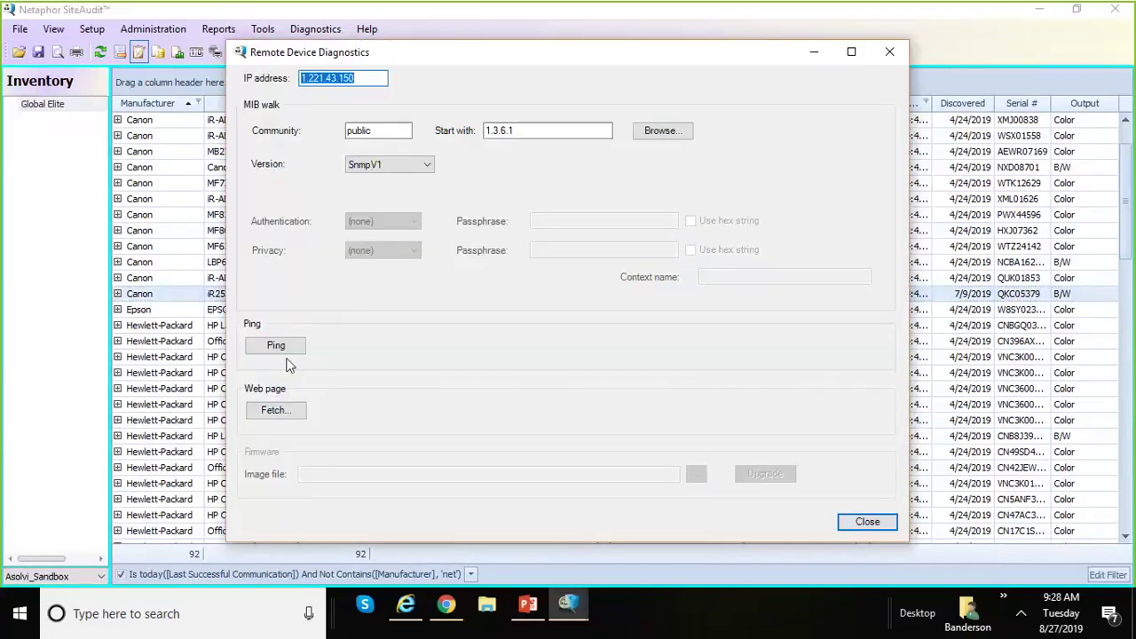
left_click(286, 350)
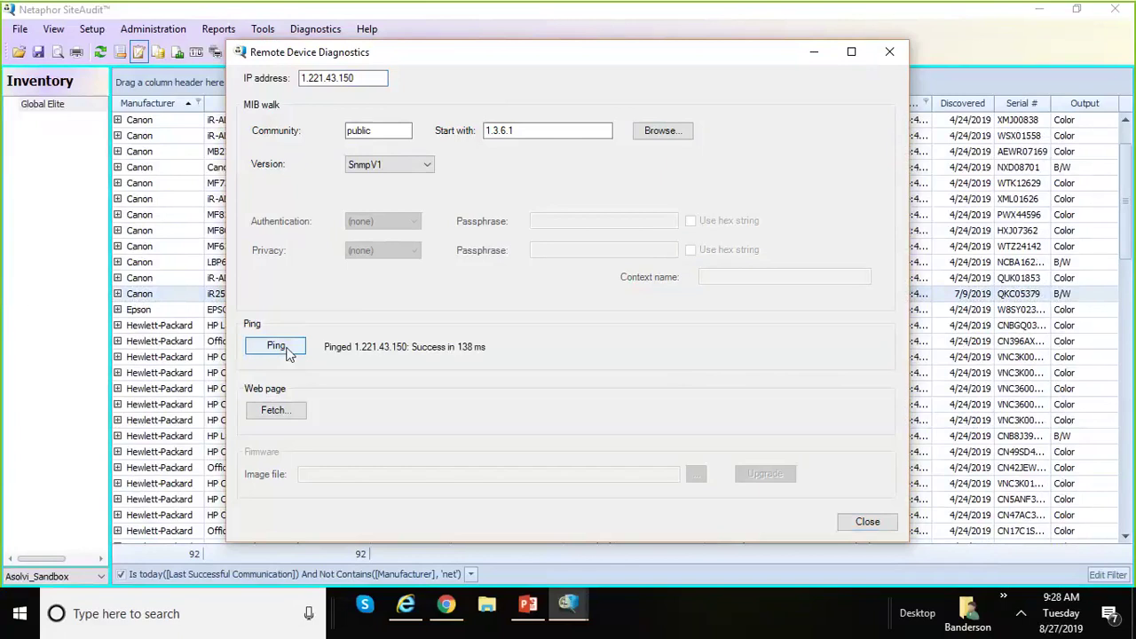
- Fetch the Canon's Remote UI page without installing the certificate, check its System Manager and End-User logon fields, and close the page
left_click(291, 413)
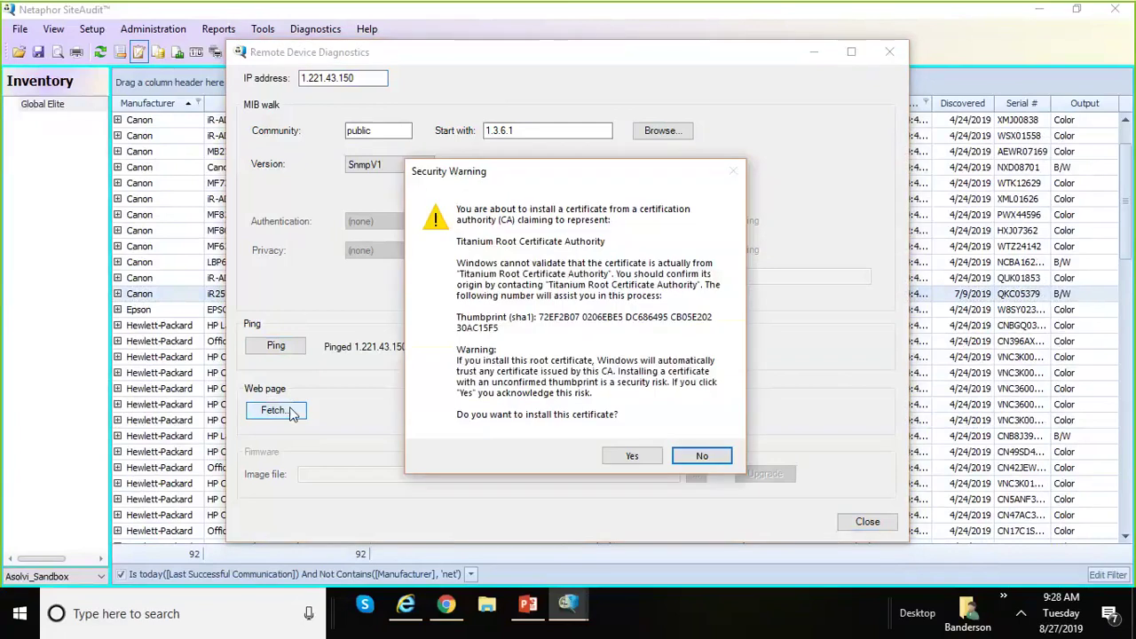
left_click(728, 460)
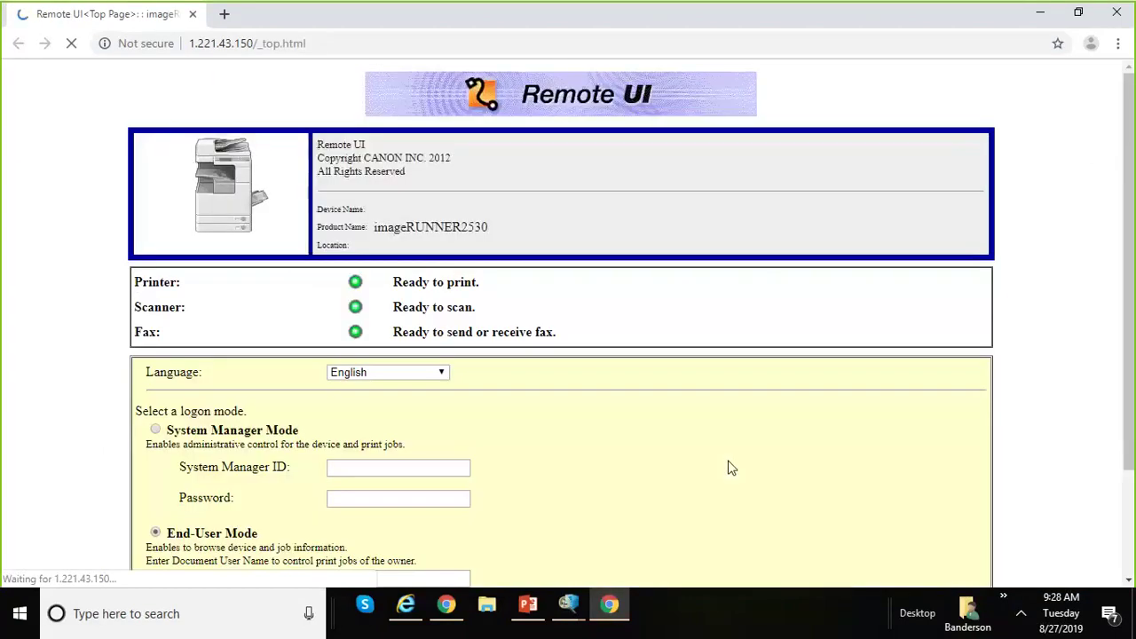
scroll(1065, 377, "down", 1)
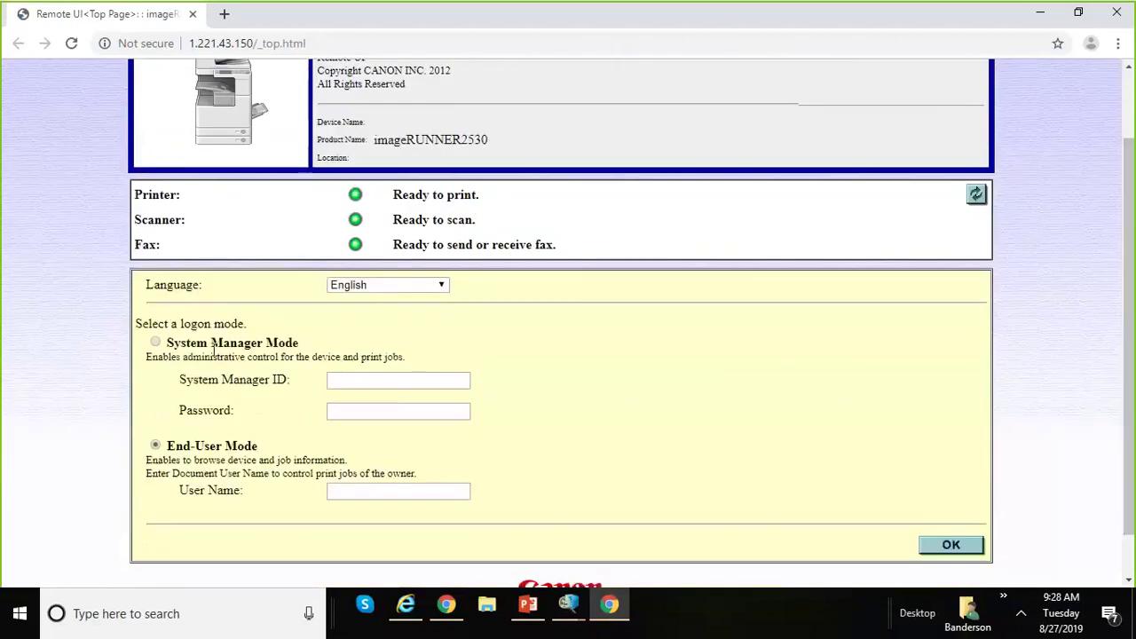
left_click(374, 380)
left_click(371, 412)
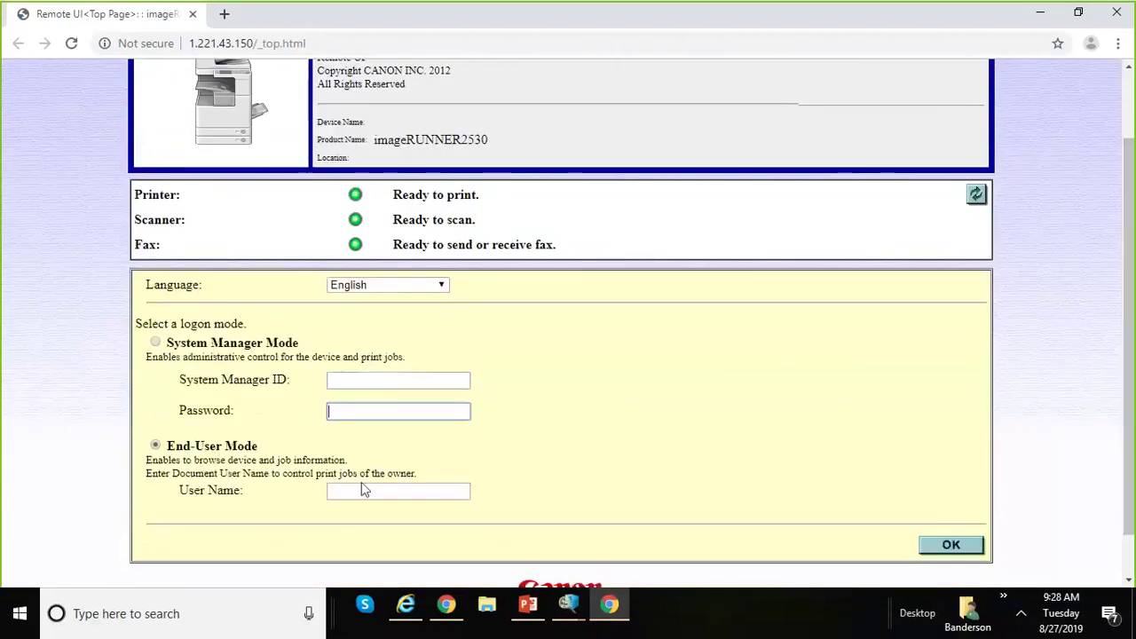
left_click(361, 488)
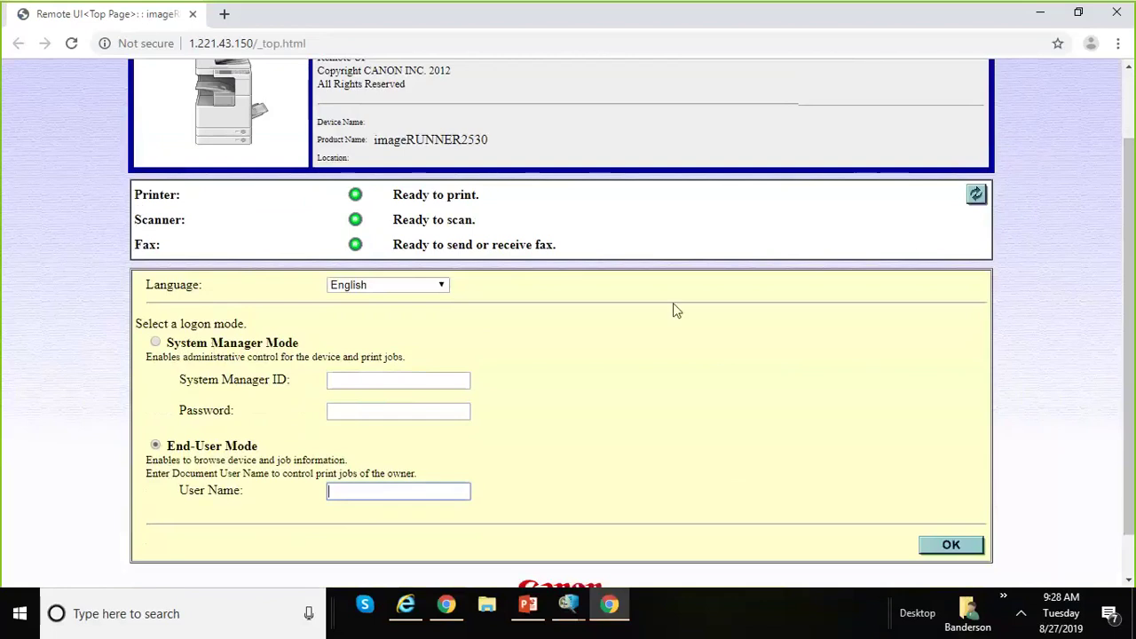
left_click(1117, 22)
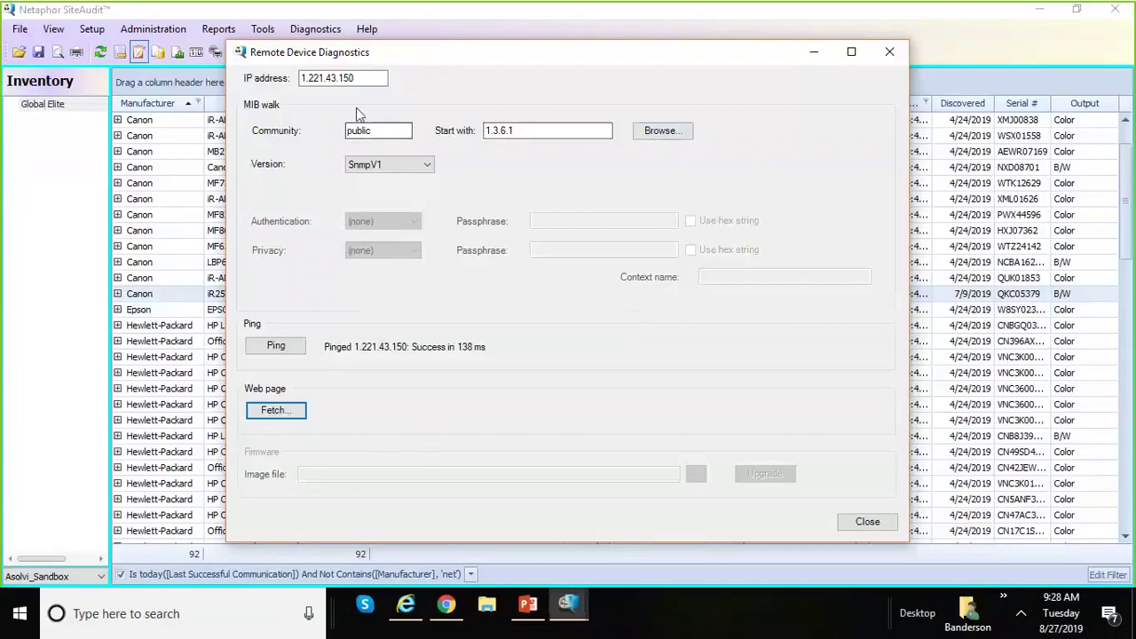
- Run a MIB walk of the Canon starting with 1.3.6.1, saving to the Desktop as CSV file "Canon iR2530", and close the diagnostics
left_click(667, 135)
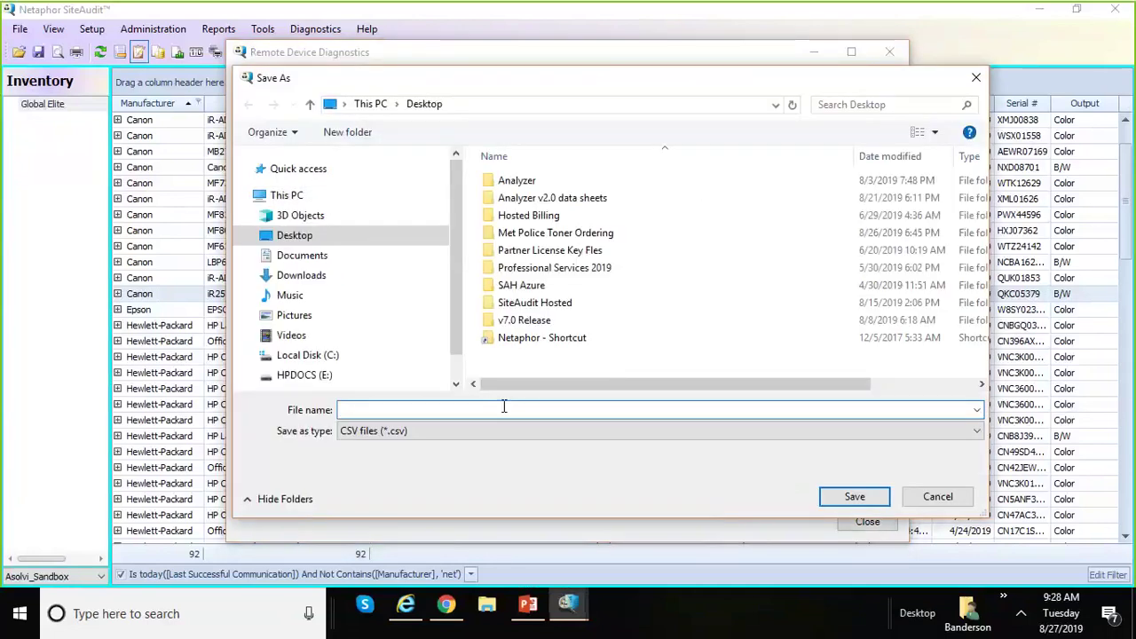
type("Canon")
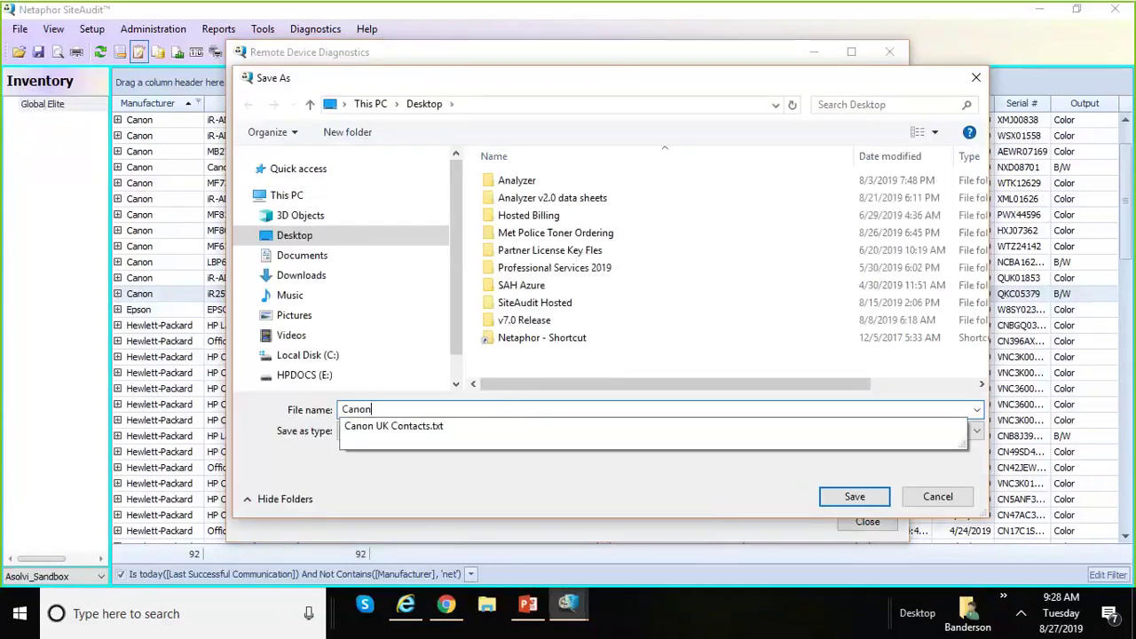
type(" iR")
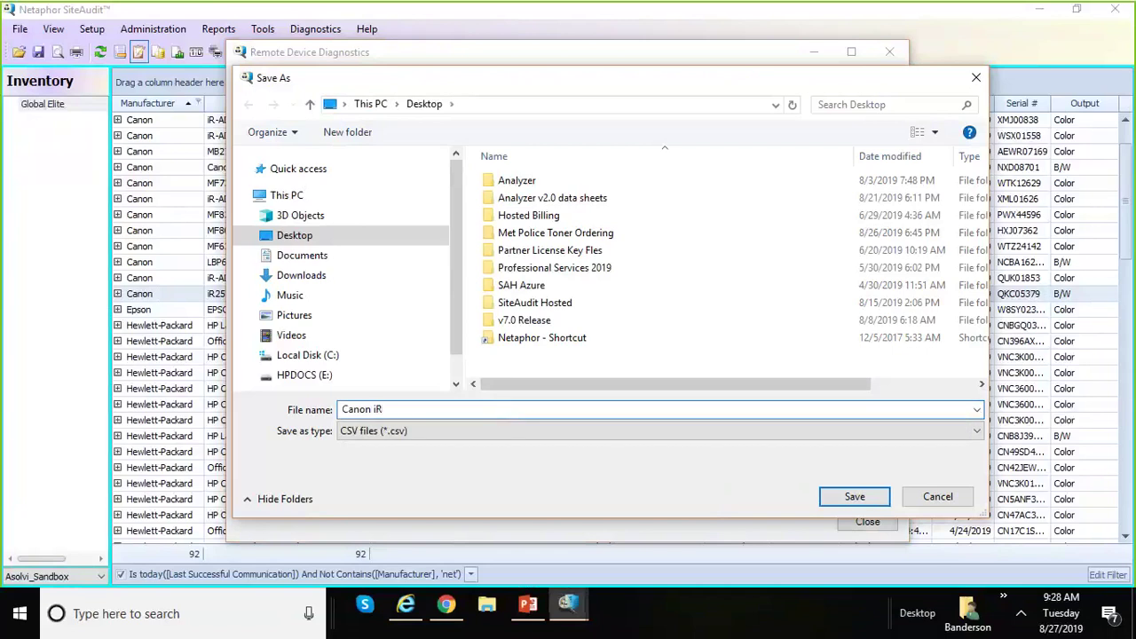
type("2530")
left_click(831, 495)
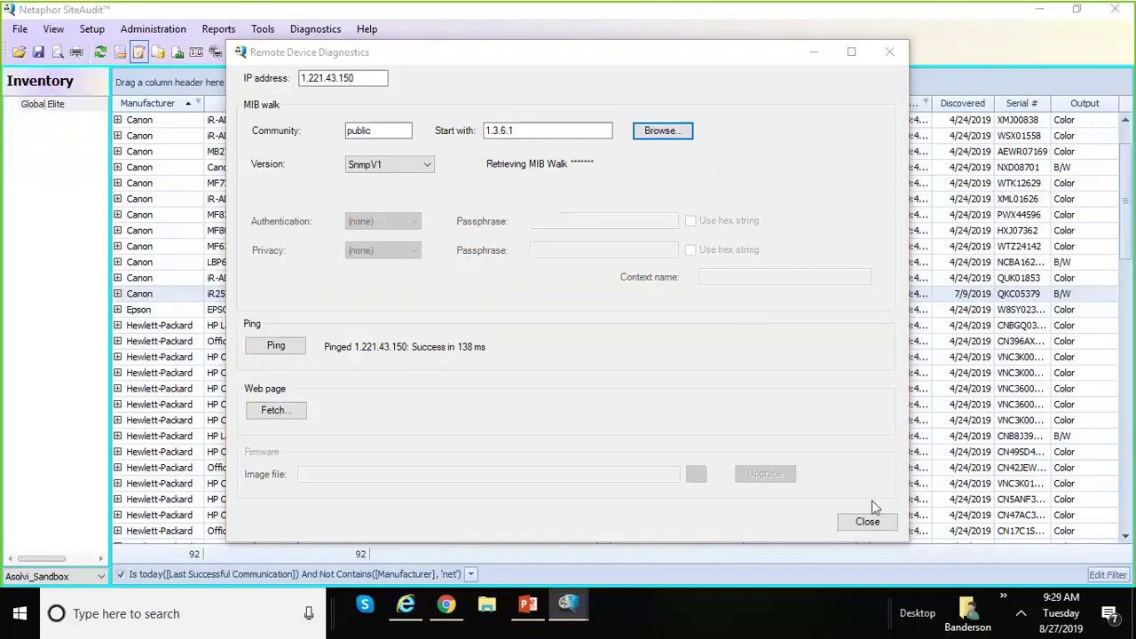
left_click(868, 522)
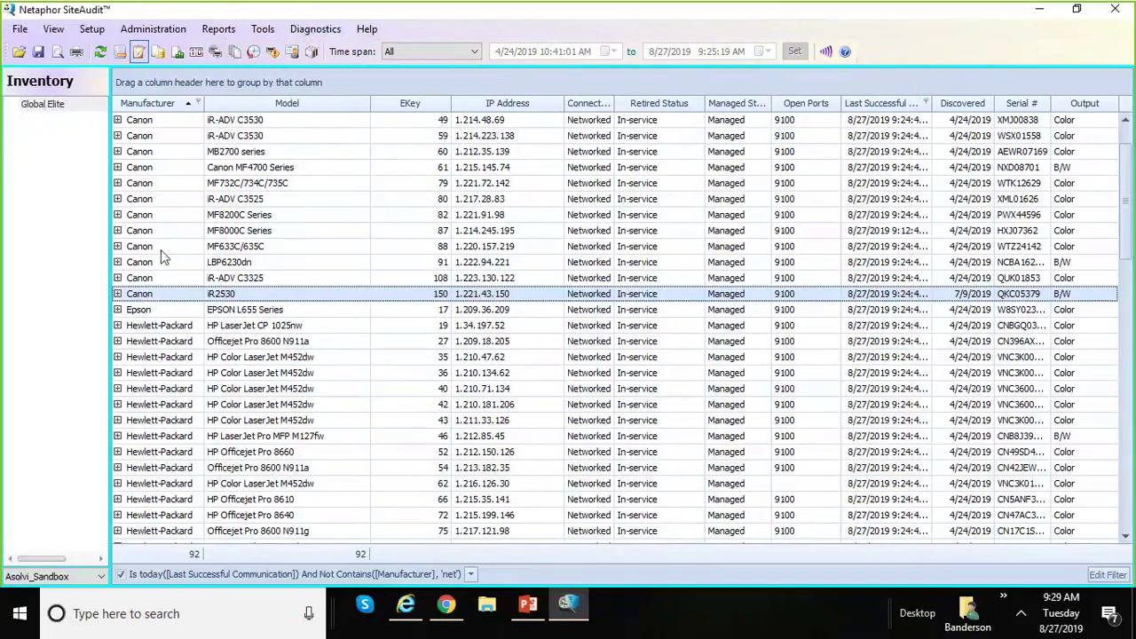
- Open the Virtual Technician's Remote DCA Diagnostics to view the DCA configuration
left_click(327, 29)
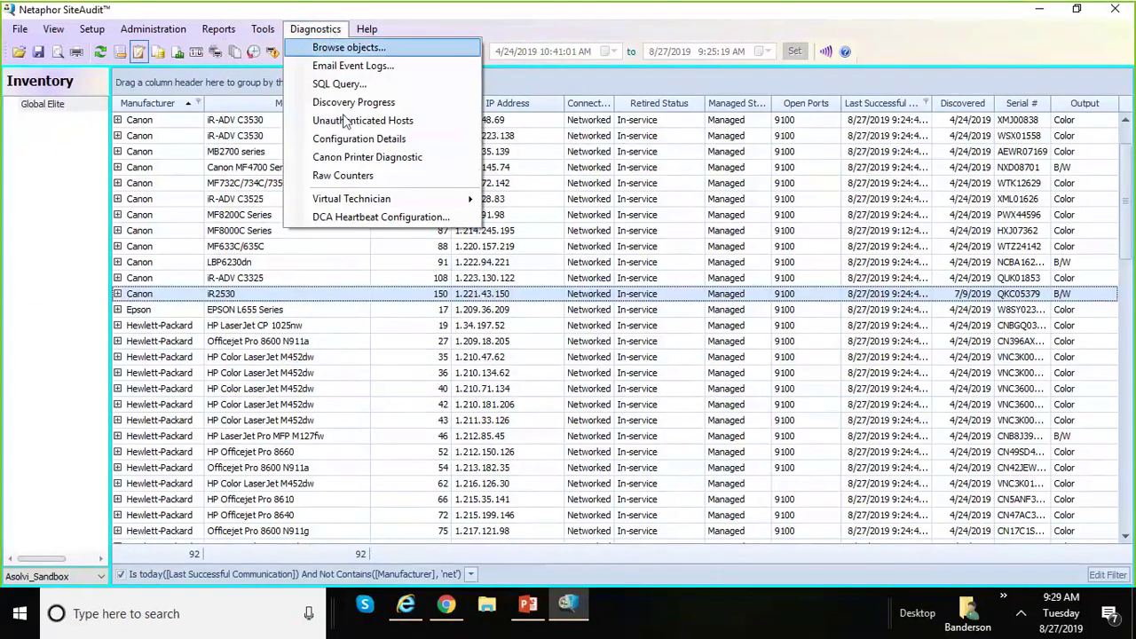
mouse_move(362, 198)
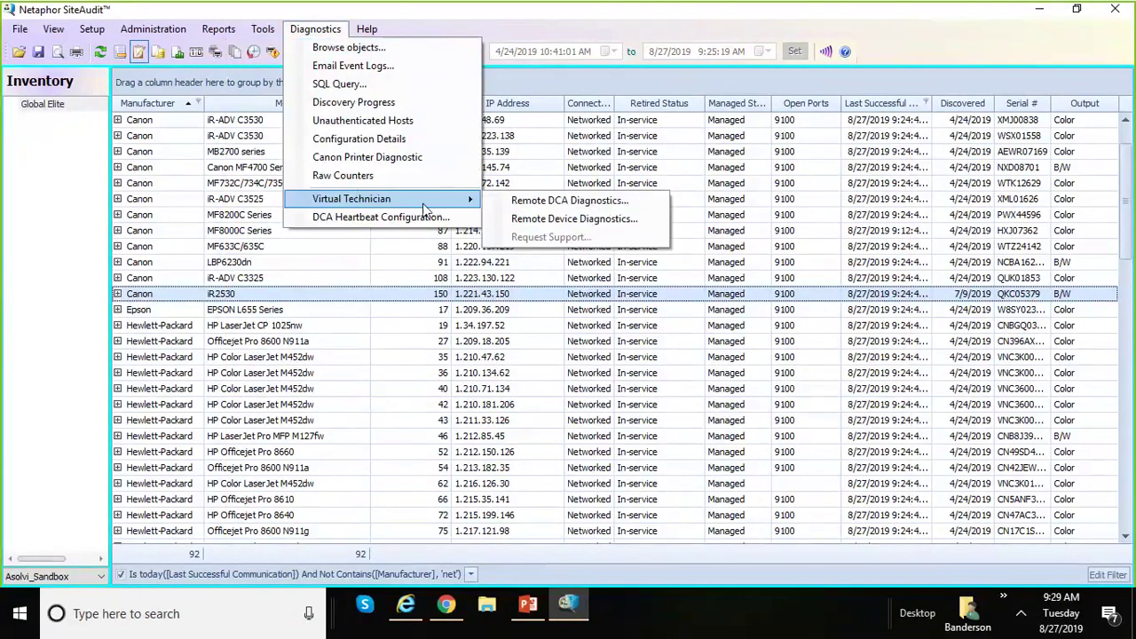
left_click(517, 201)
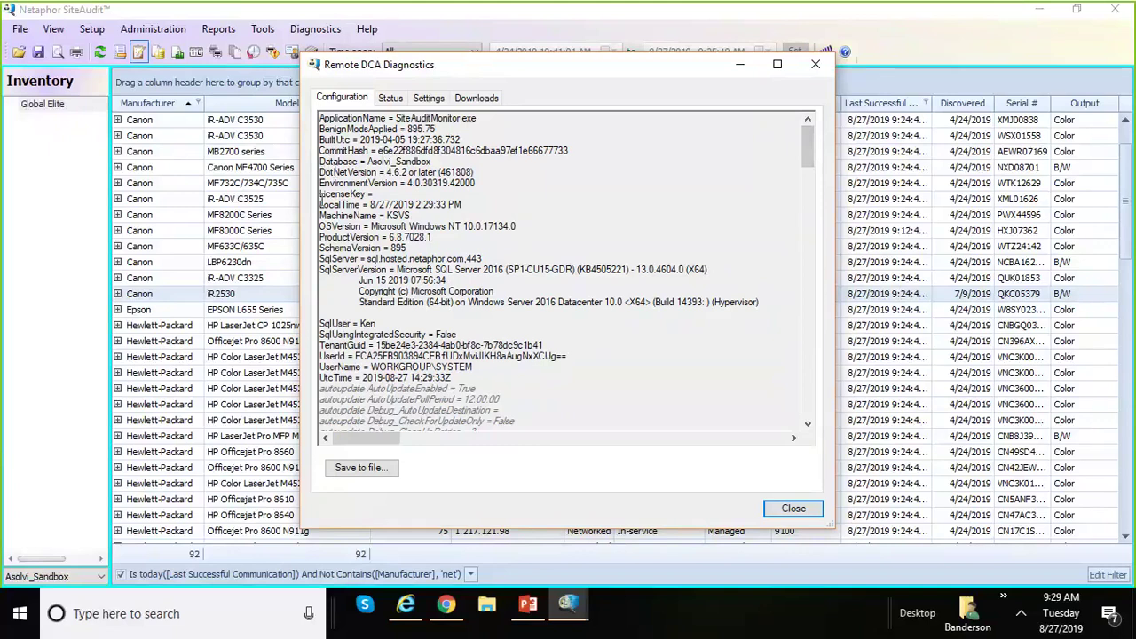
- Highlight the configuration lines from MachineName to SqlServer and select the major version number in the OSVersion entry
left_click_drag(320, 215, 508, 257)
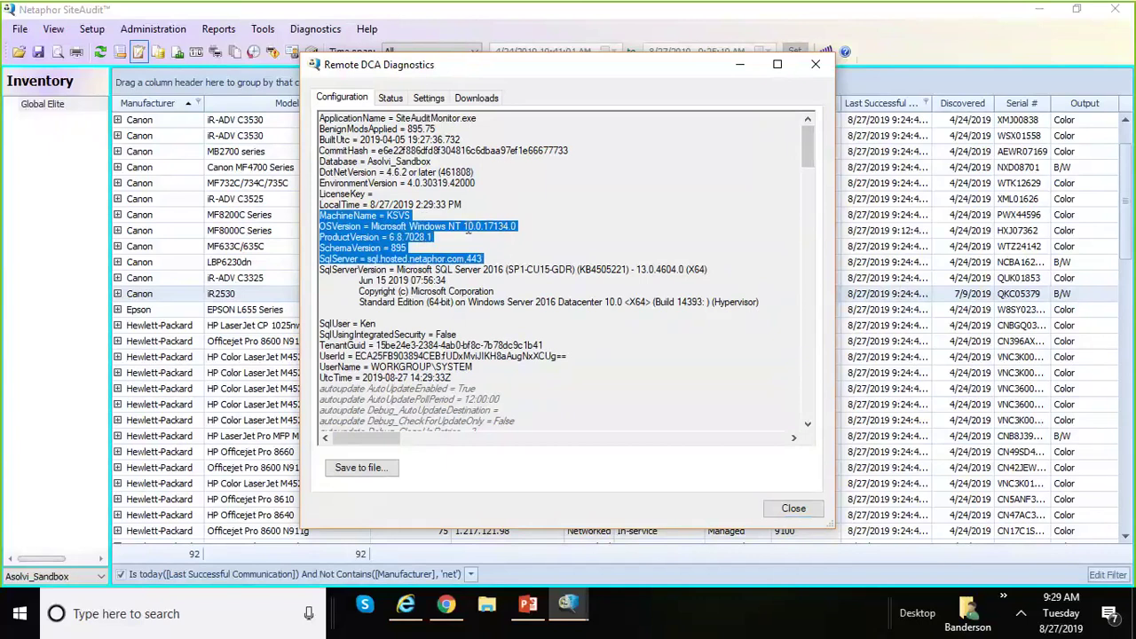
left_click(471, 228)
double_click(472, 227)
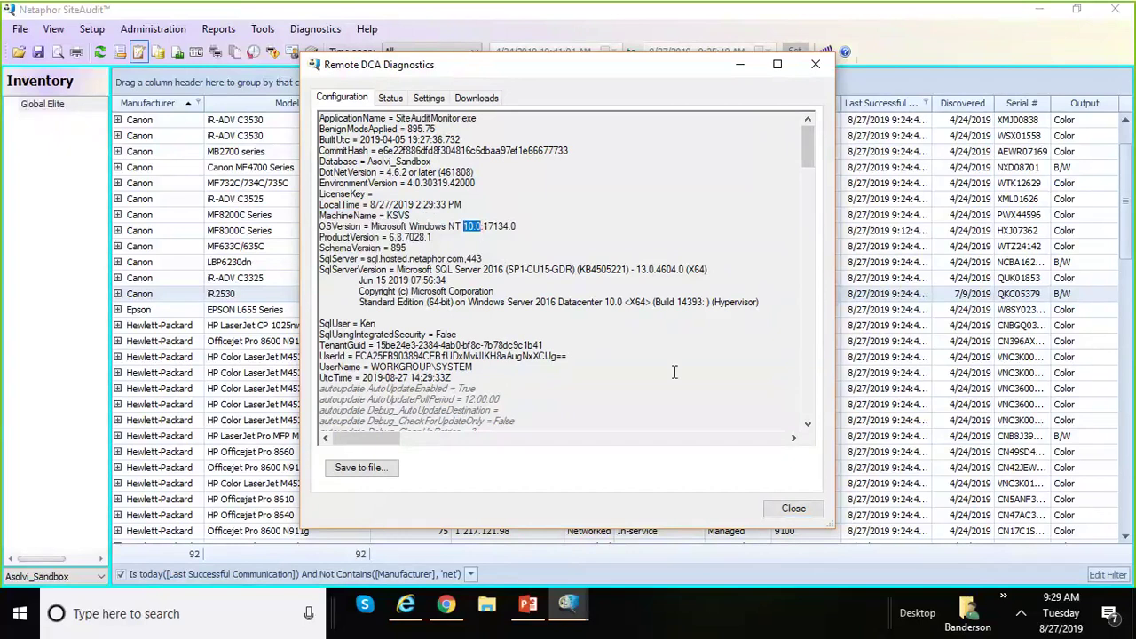
- Switch to PowerPoint, present the Windows Versions slide full screen, and end the slide show
left_click(527, 605)
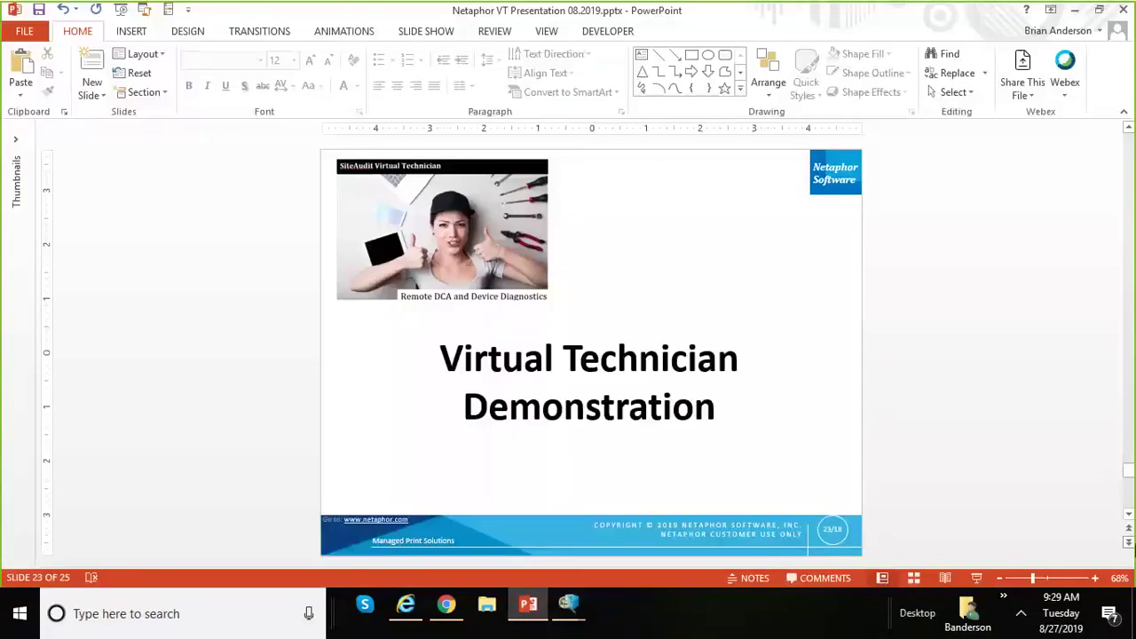
left_click(1129, 541)
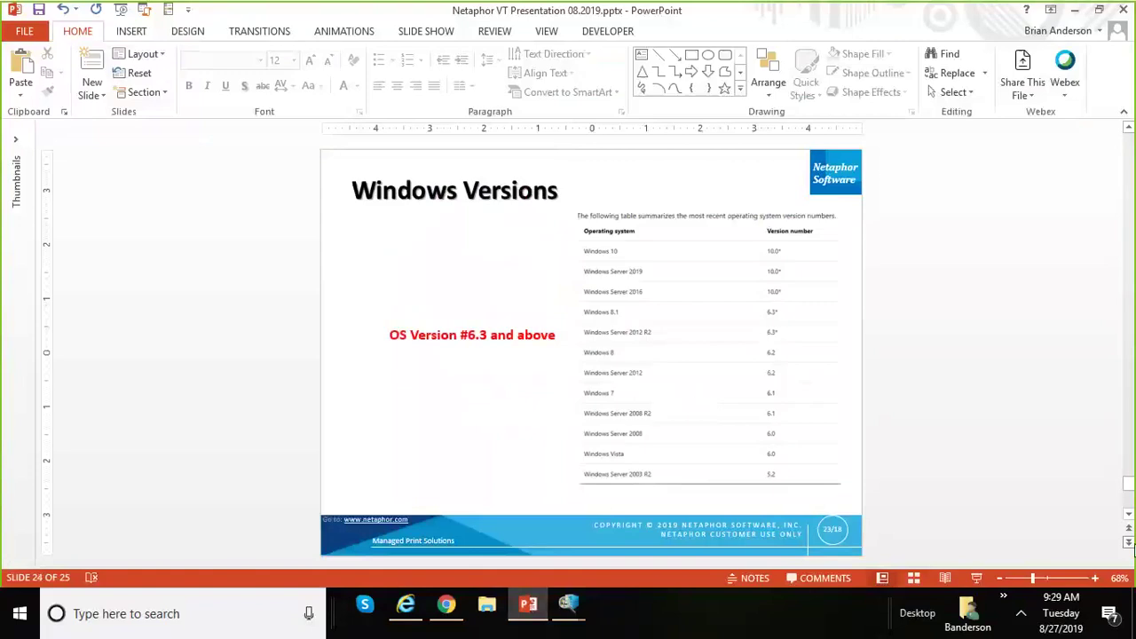
left_click(979, 578)
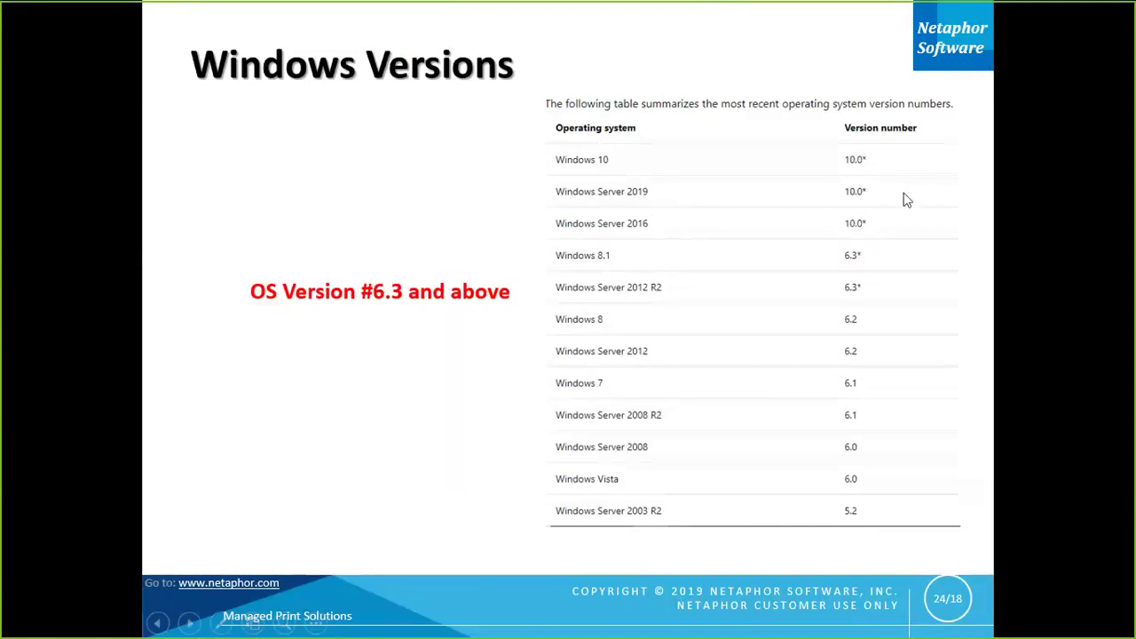
key("Escape")
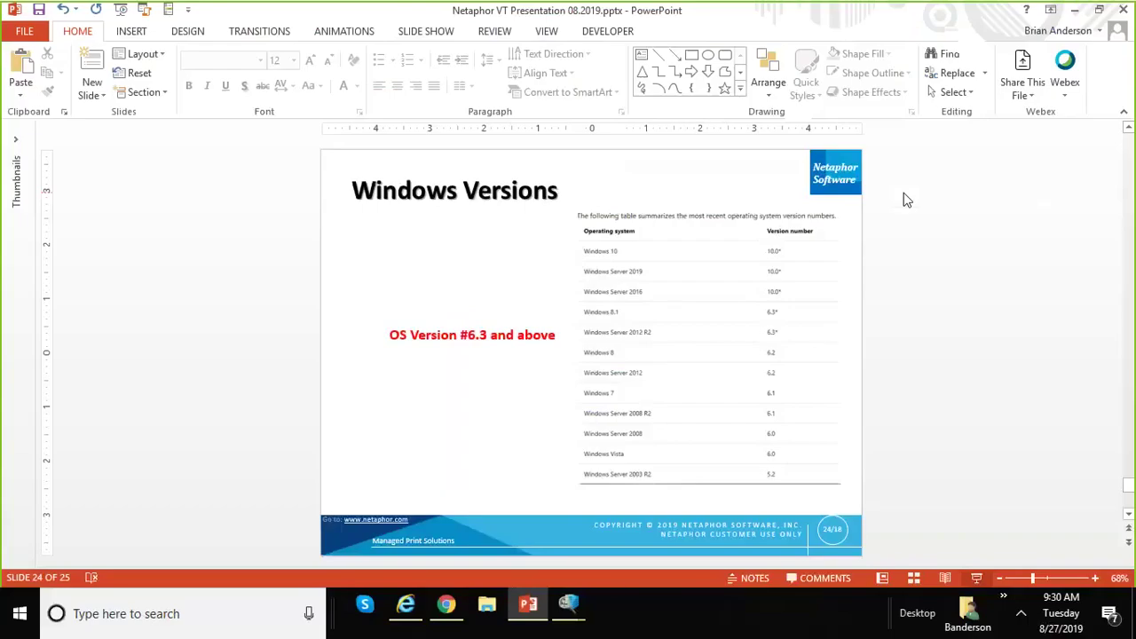
- Switch back to SiteAudit's Remote DCA Diagnostics and highlight the ProductVersion value in the DCA configuration
mouse_move(586, 609)
left_click(597, 585)
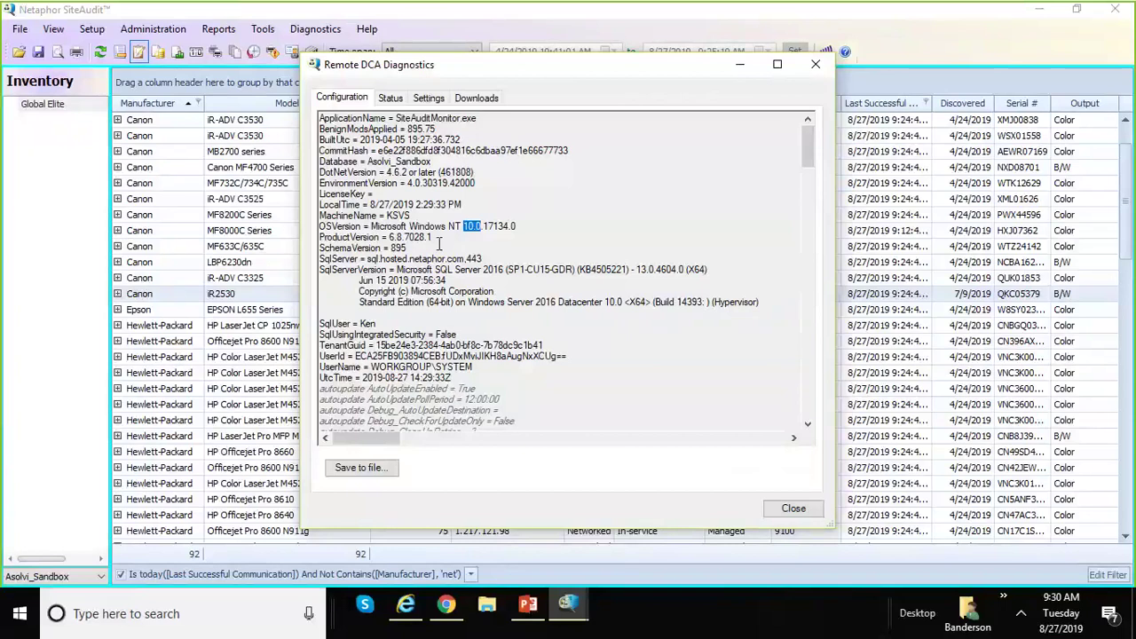
left_click_drag(389, 238, 442, 236)
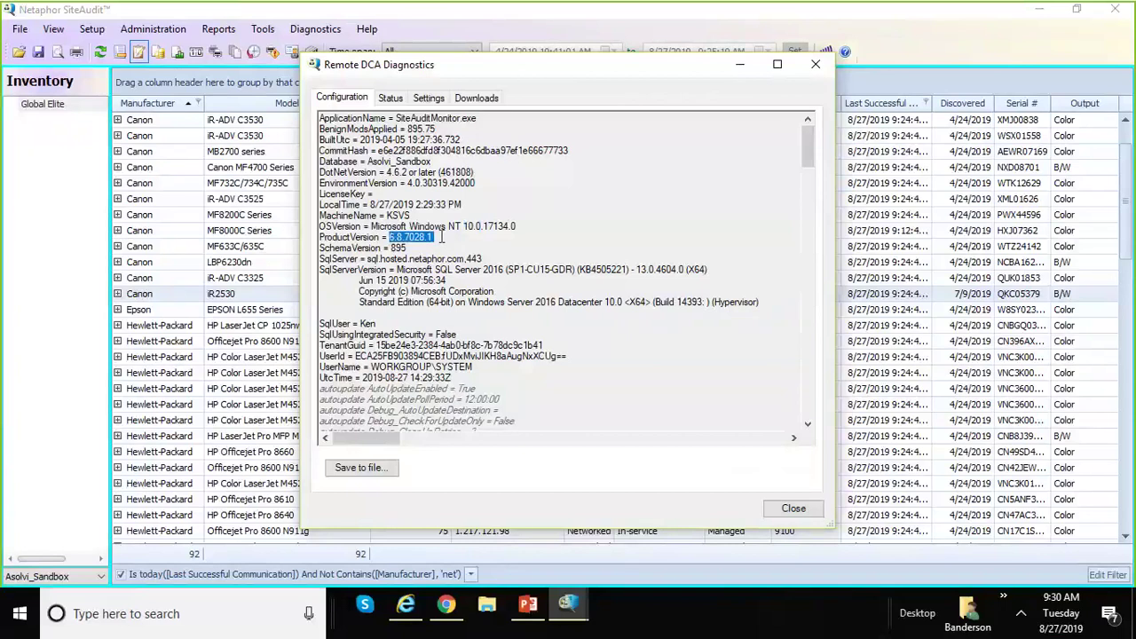
mouse_move(809, 157)
left_mouse_down()
mouse_move(822, 287)
mouse_move(815, 373)
mouse_move(811, 158)
left_mouse_up()
- Examine the DCA status report, from the device totals and network printer monitoring cycle through to the disabled cycles
left_click(392, 99)
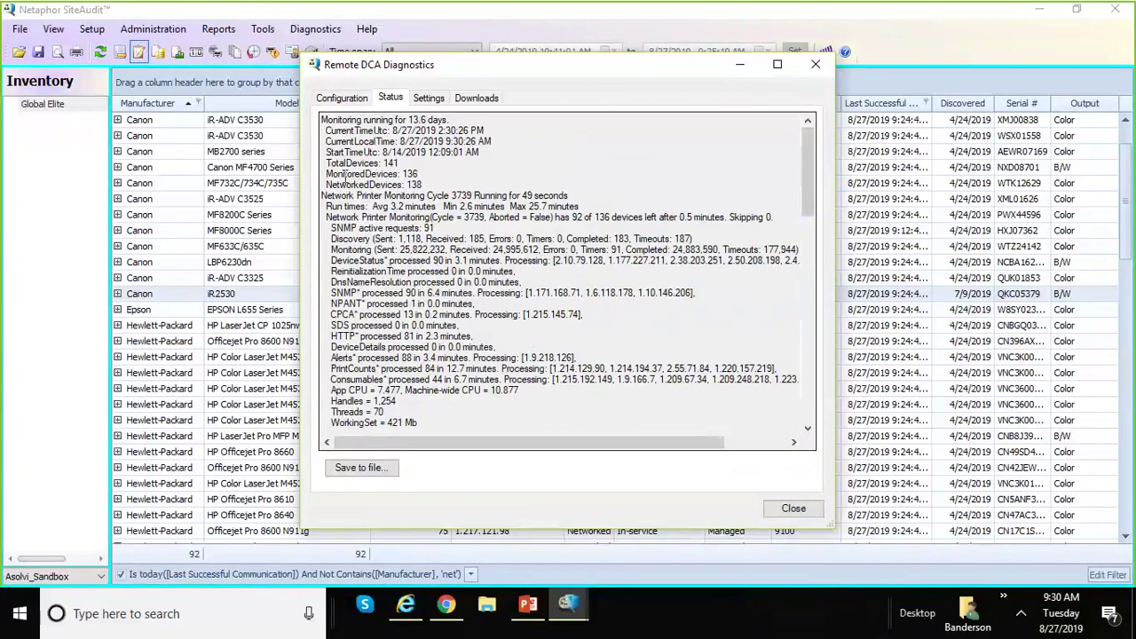
left_click_drag(326, 163, 334, 186)
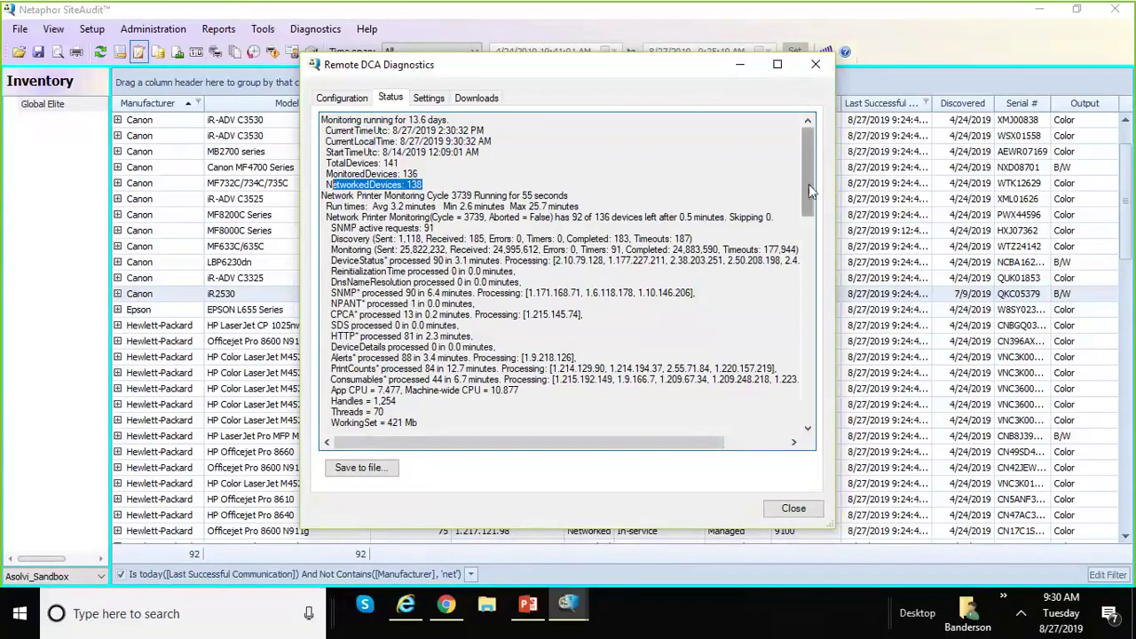
left_click_drag(809, 184, 824, 391)
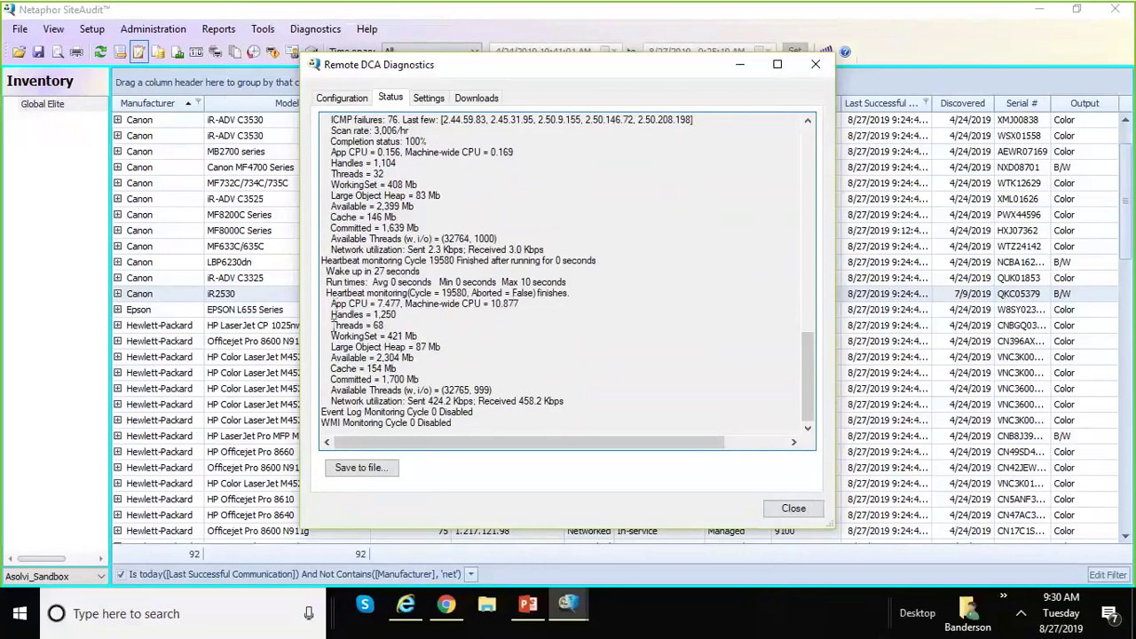
left_click_drag(331, 325, 392, 327)
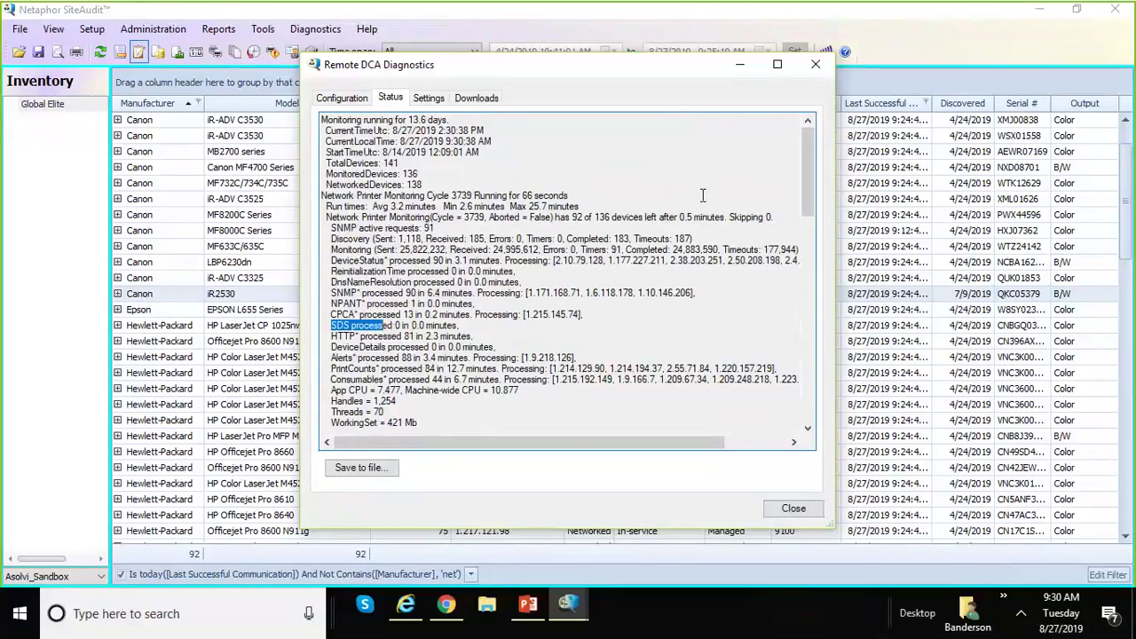
- Review the DCA's monitoring settings and select the DiscoveryInterCycleDelay value
left_click(428, 100)
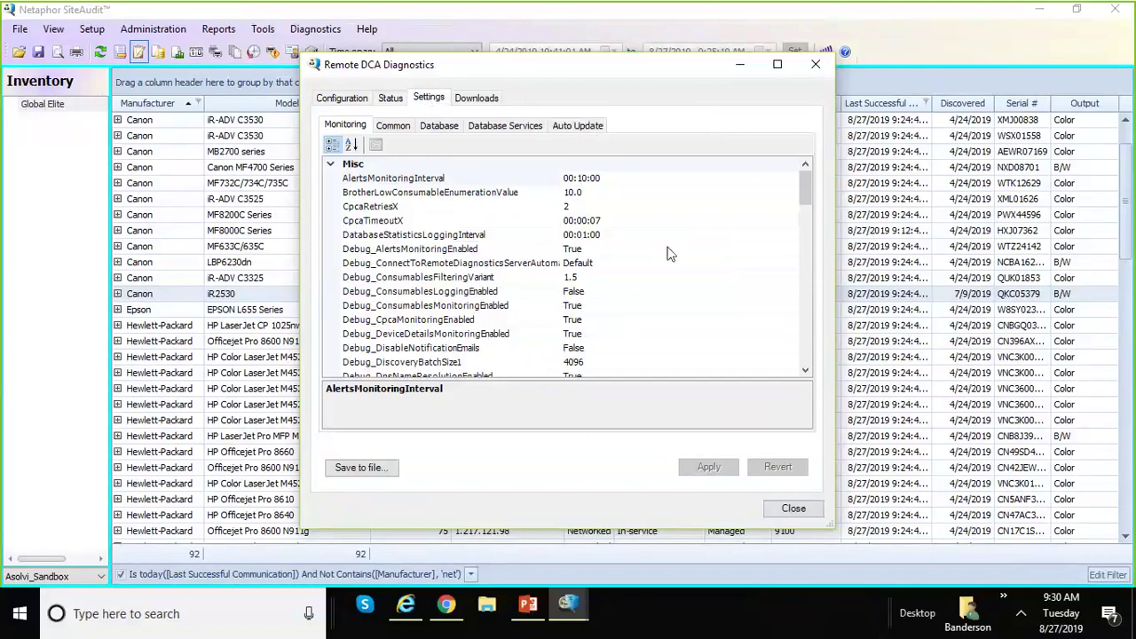
left_click_drag(810, 177, 815, 247)
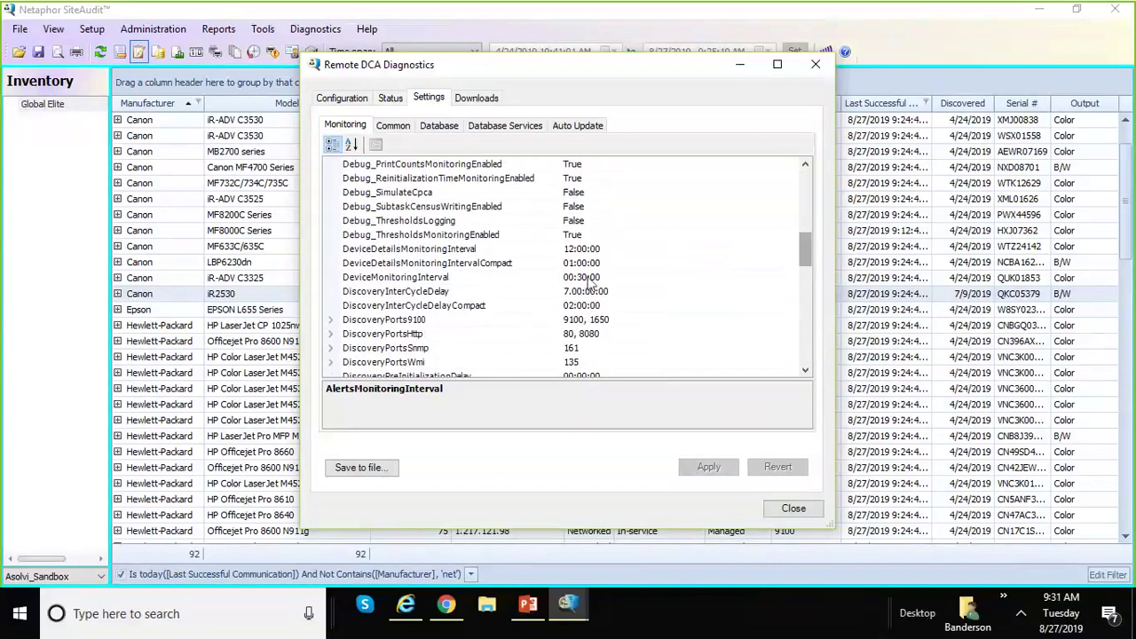
left_click(586, 291)
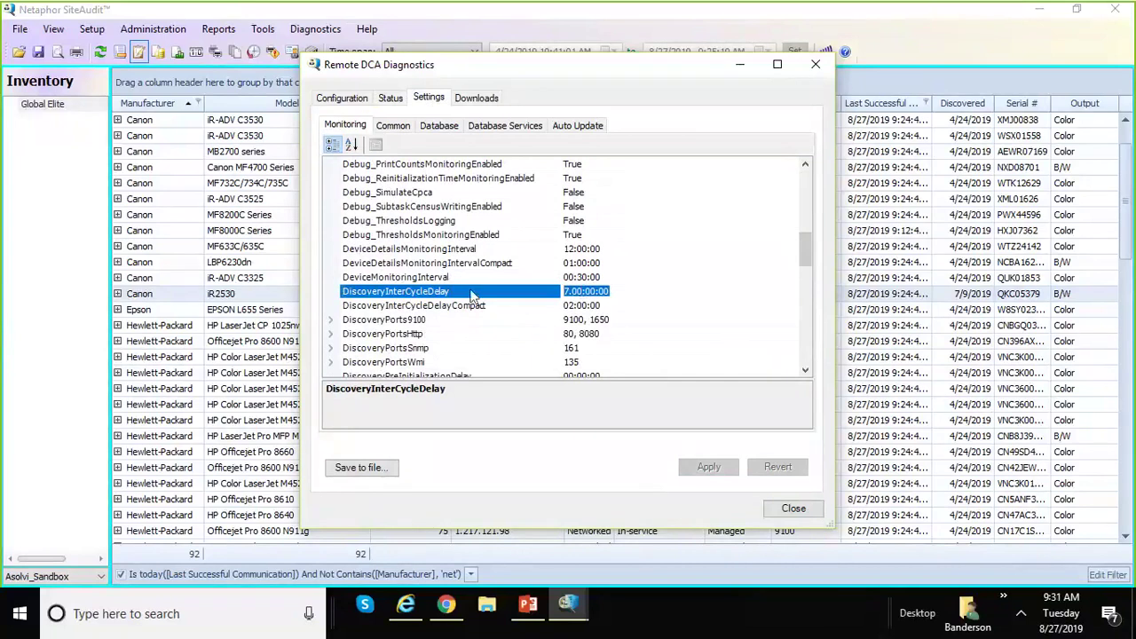
- View the Auto Update settings and the download options for event logs and configuration files, and close the DCA diagnostics
left_click(578, 126)
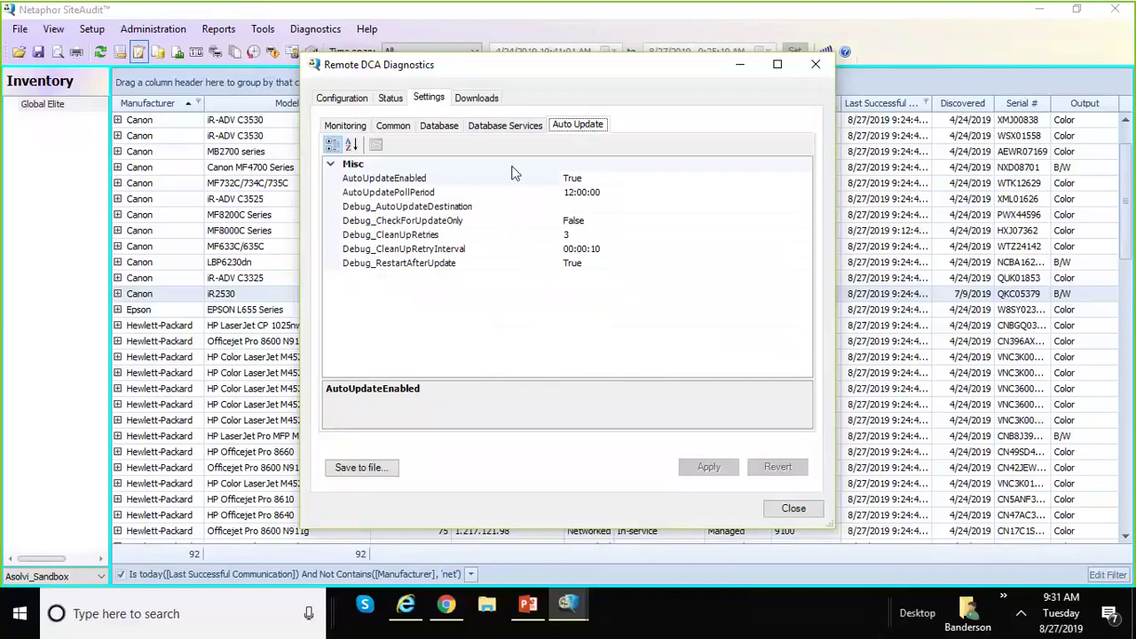
left_click(480, 100)
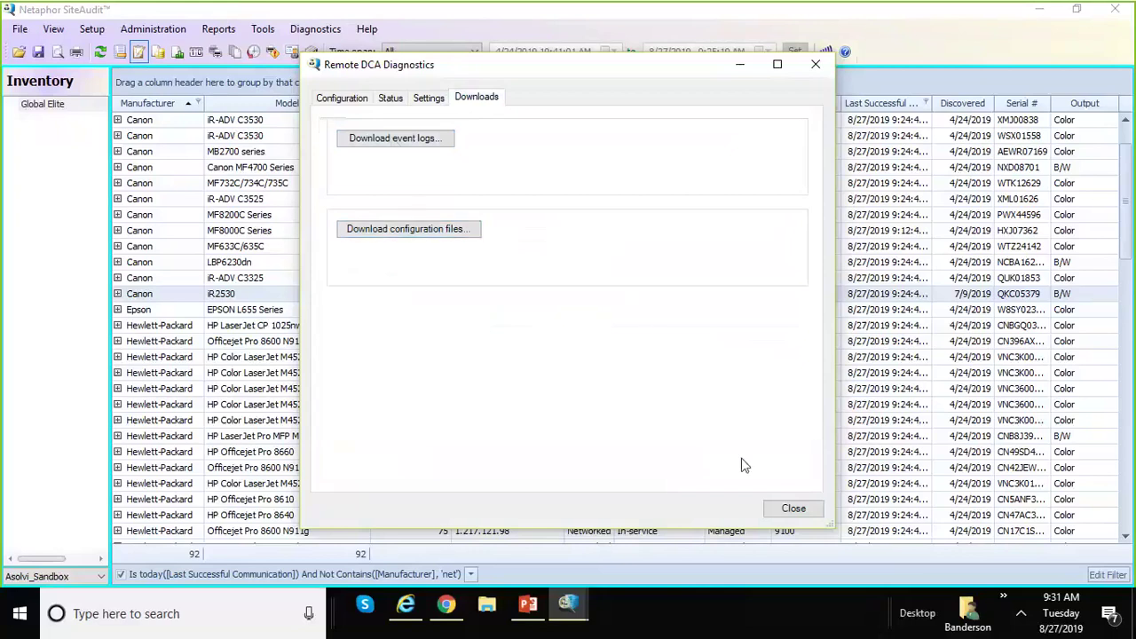
left_click(794, 509)
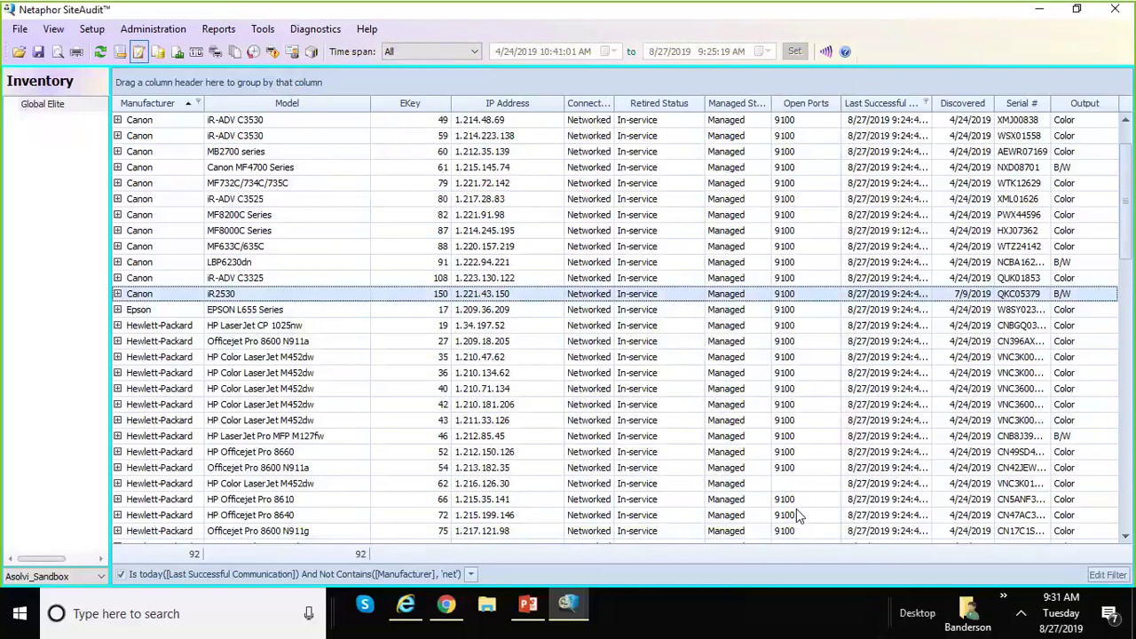
- Switch to PowerPoint, go back to the "Availability – Partner Program" slide, present it full screen, and end the show
left_click(528, 605)
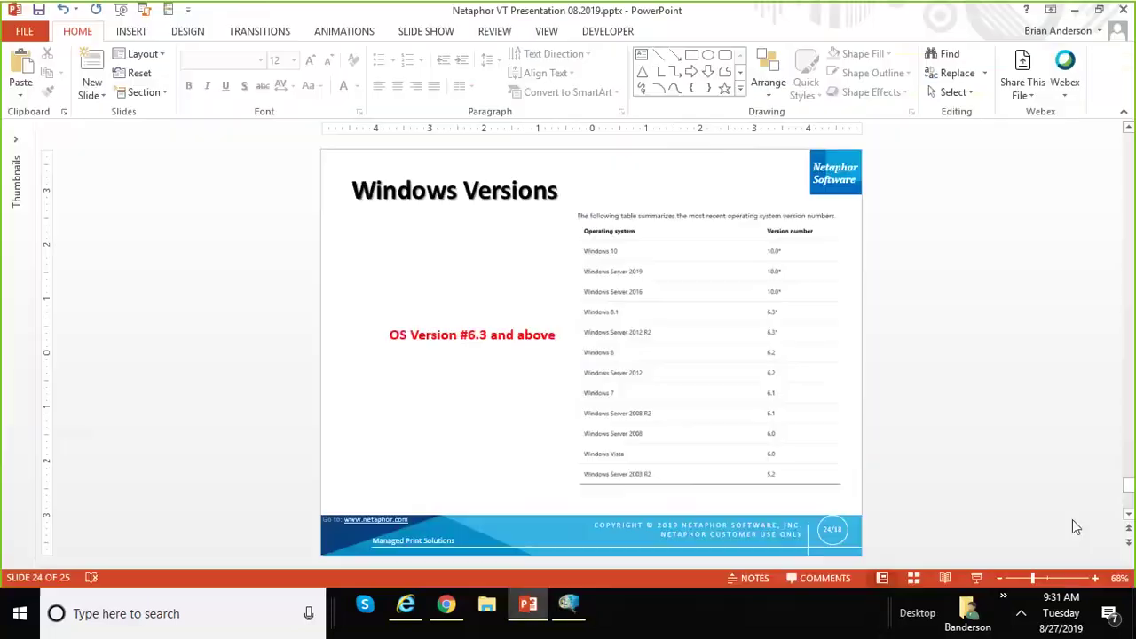
left_click(1129, 529)
left_click(1128, 530)
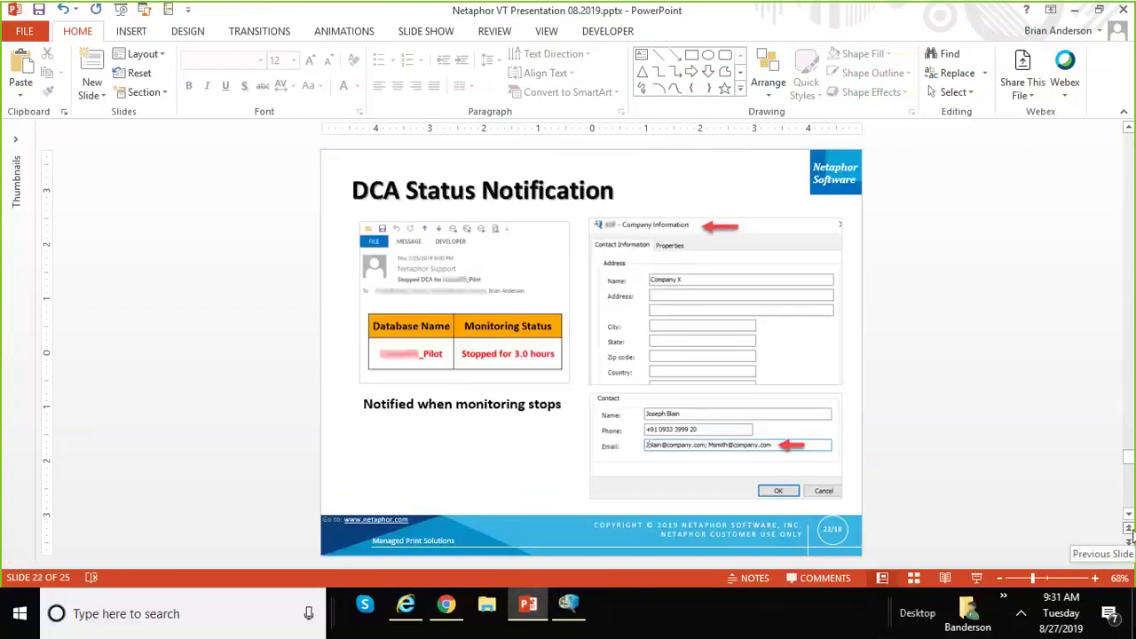
left_click(1129, 530)
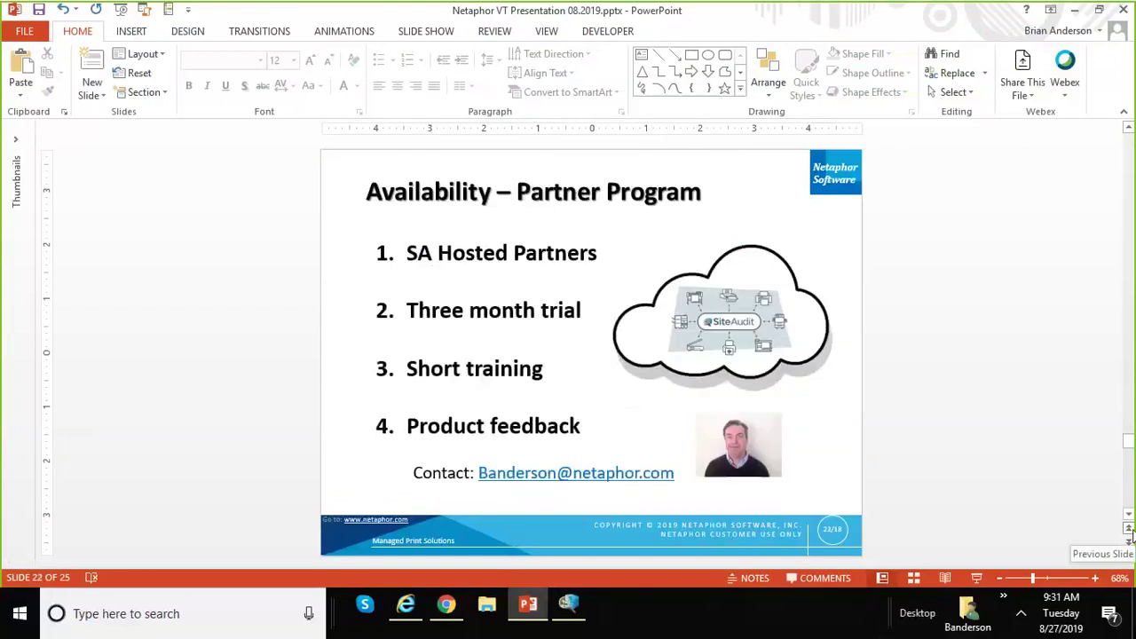
left_click(976, 578)
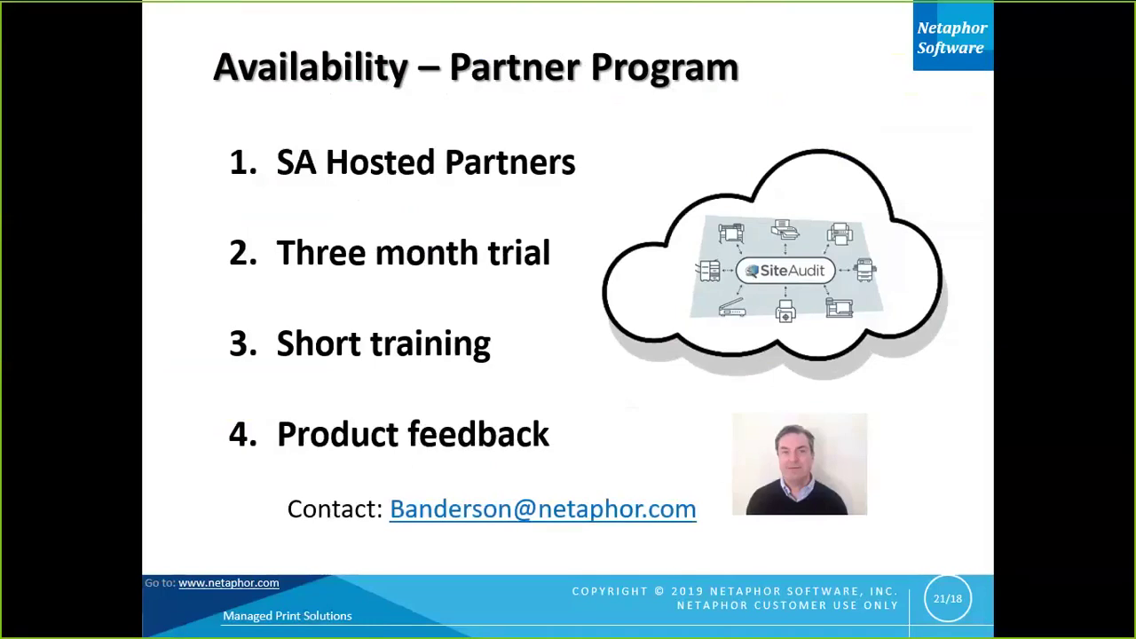
key("Escape")
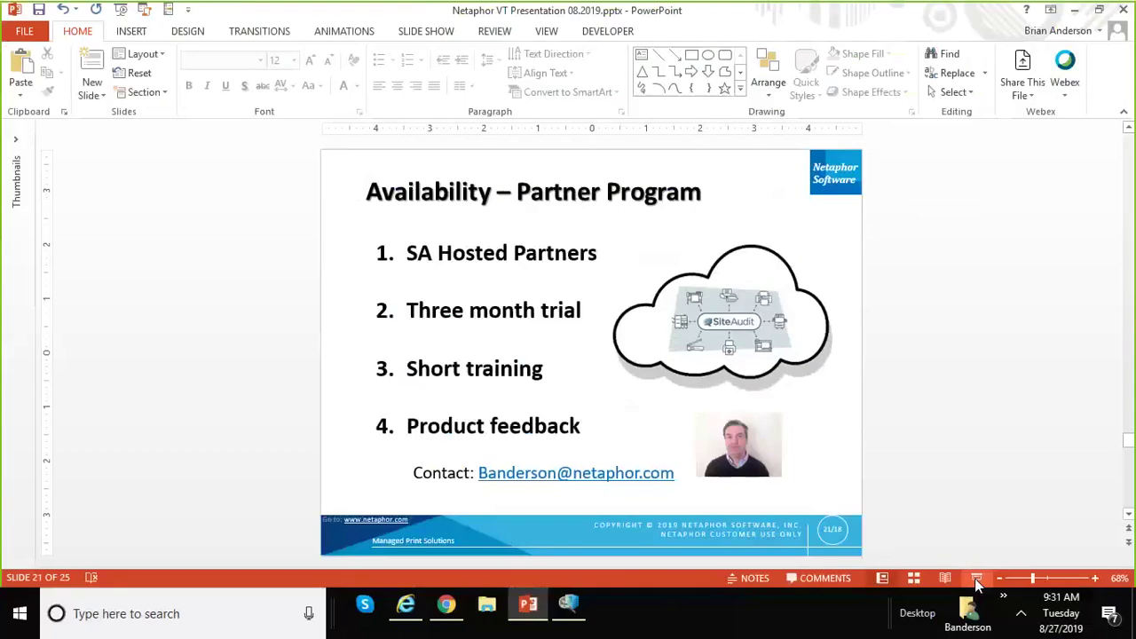